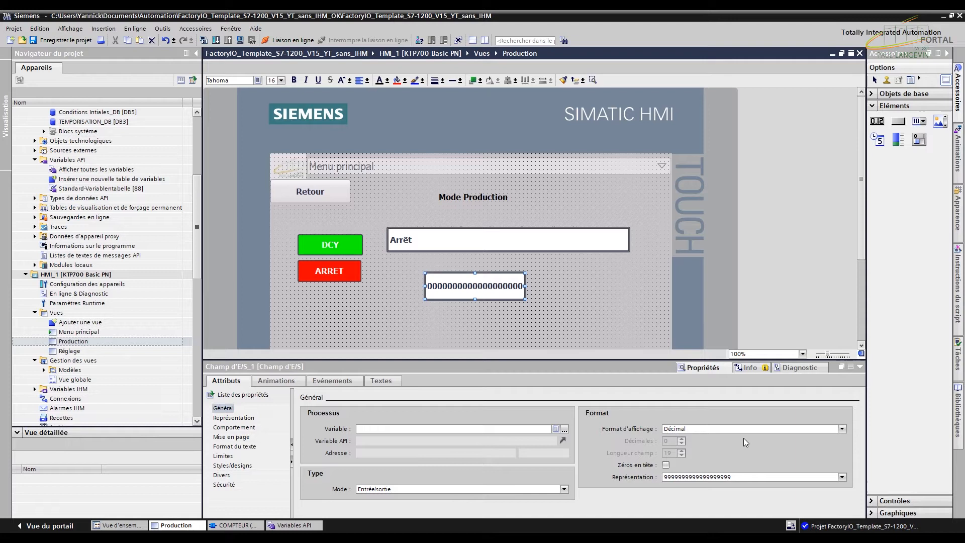
# - Set the numeric I/O field's representation to 999 and its mode to Sortie
pyautogui.click(843, 478)
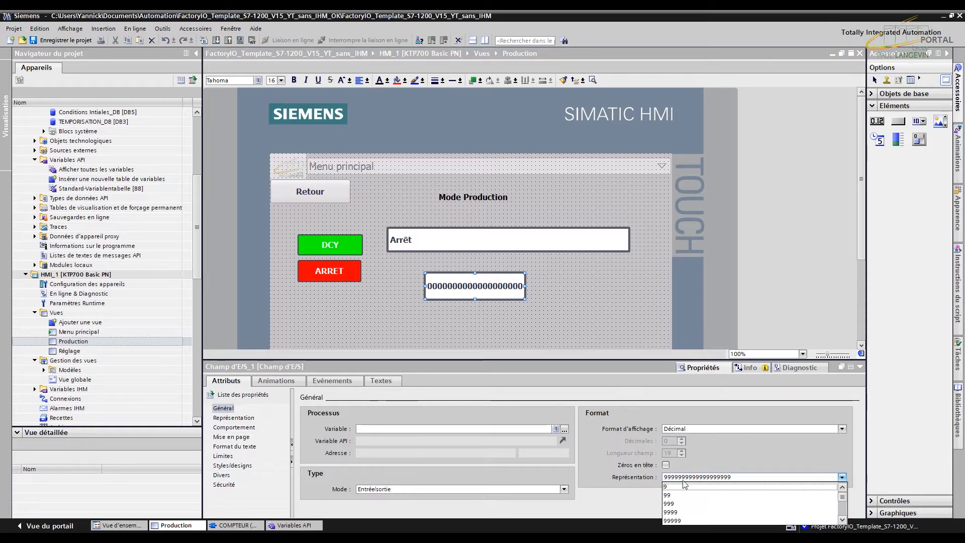
pyautogui.click(670, 504)
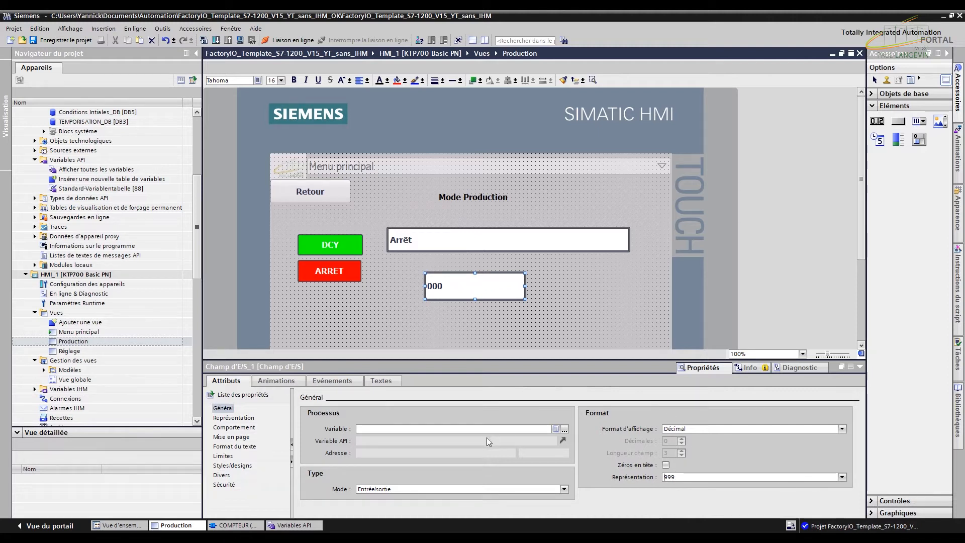
pyautogui.click(443, 488)
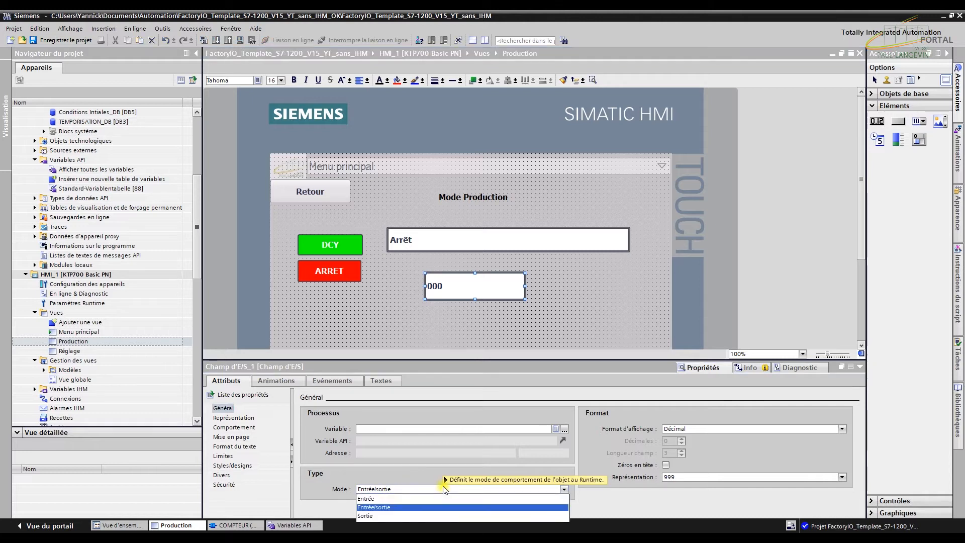
pyautogui.click(415, 516)
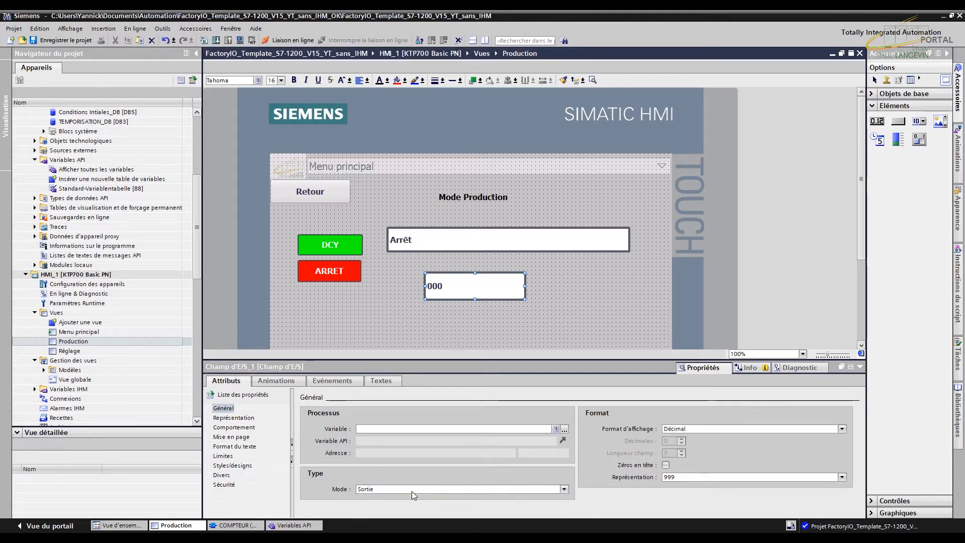
pyautogui.click(412, 490)
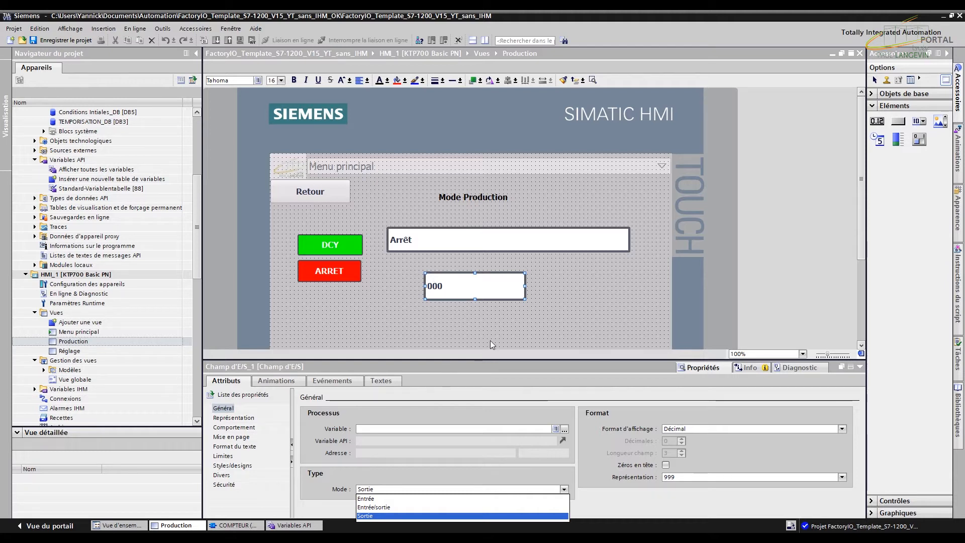
pyautogui.click(565, 299)
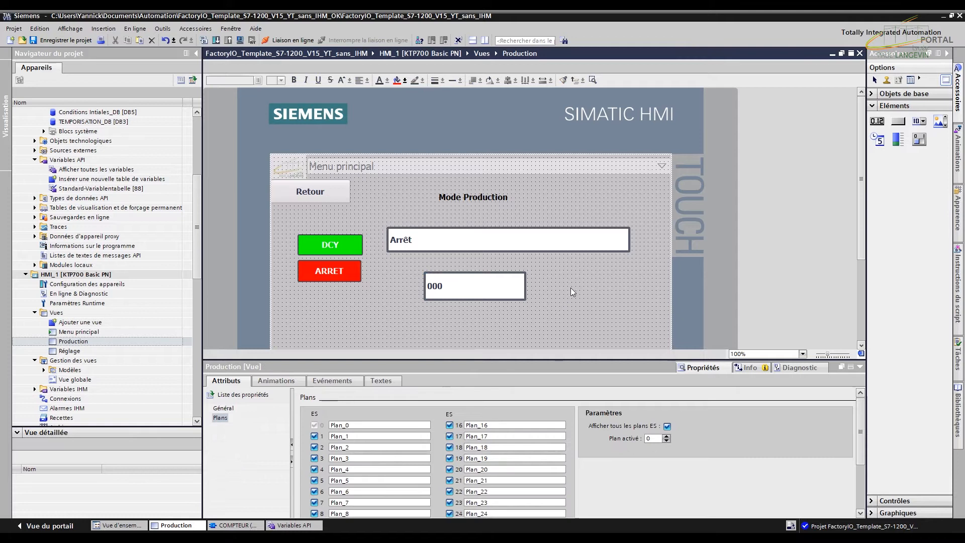
pyautogui.click(457, 280)
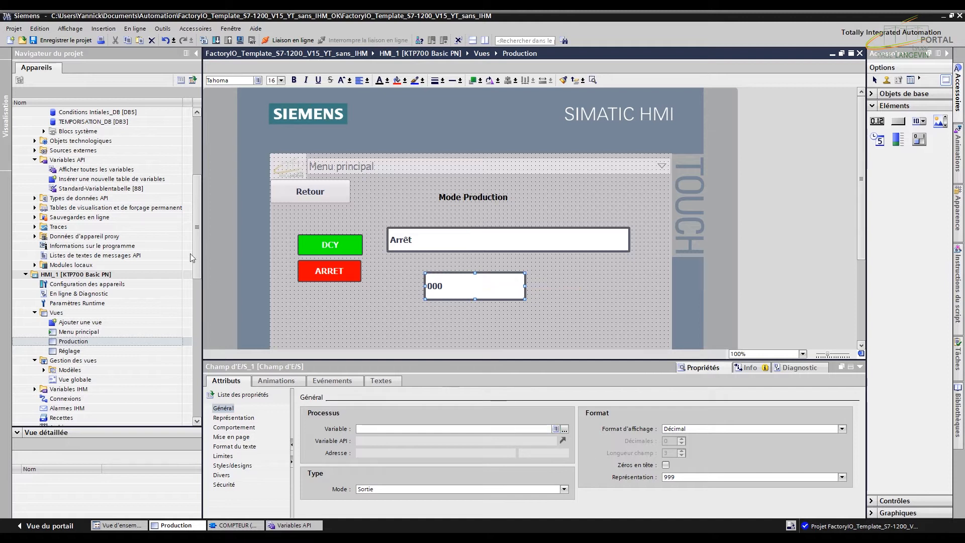
# - Open the COMPTEUR [FB1] program block and examine the comparison contact that drives the CTU counter in Réseau 1
pyautogui.scroll(6, 199, 254)
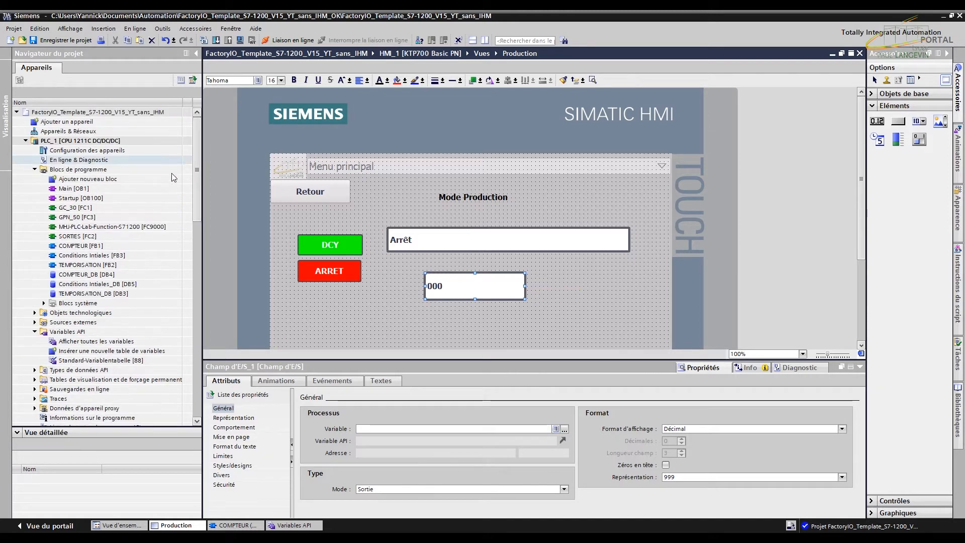
pyautogui.click(82, 246)
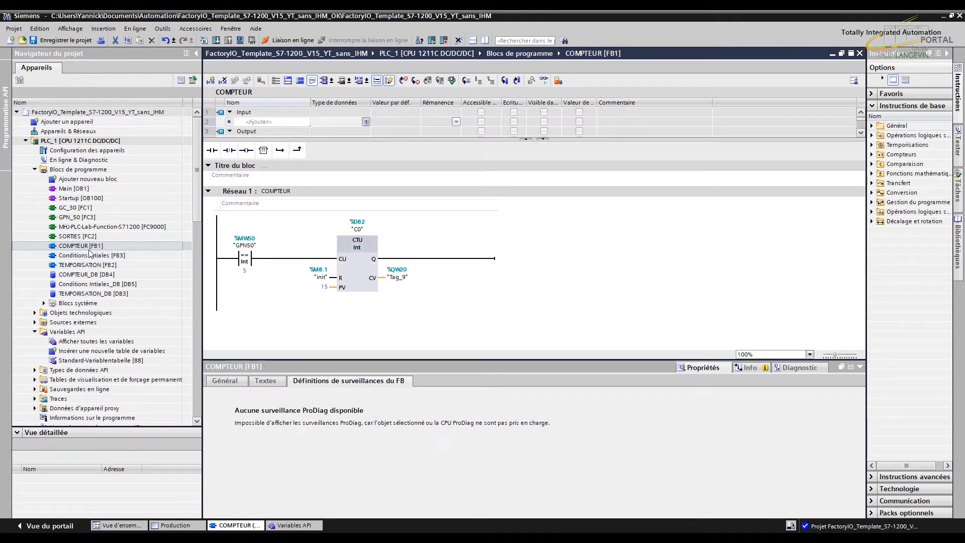
pyautogui.click(260, 258)
pyautogui.click(249, 273)
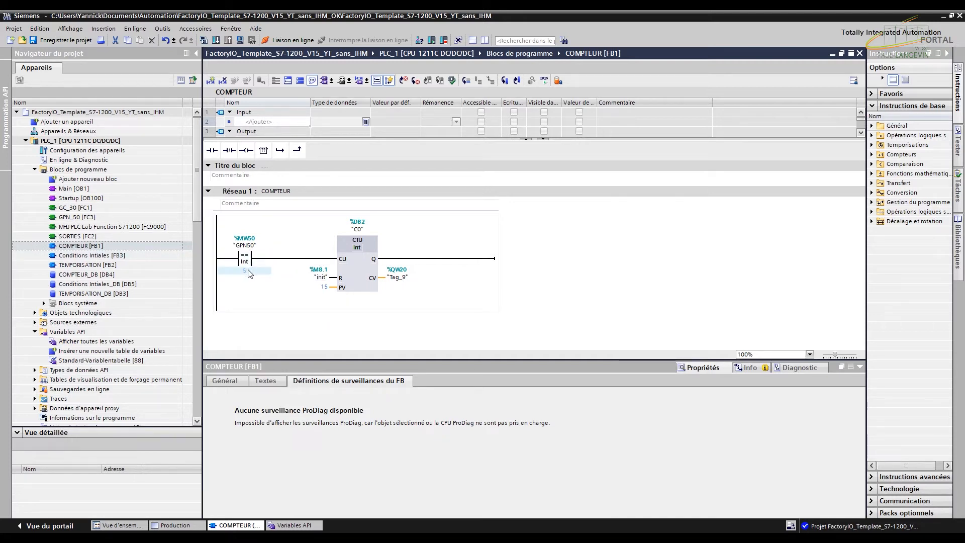
pyautogui.click(247, 251)
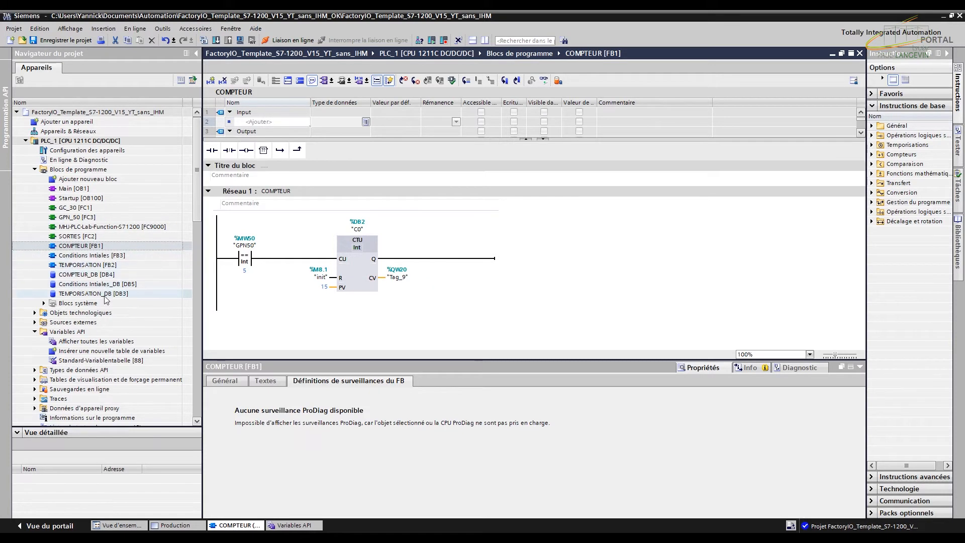
# - Show all PLC variables and add a new variable at address %MW20
pyautogui.doubleClick(87, 341)
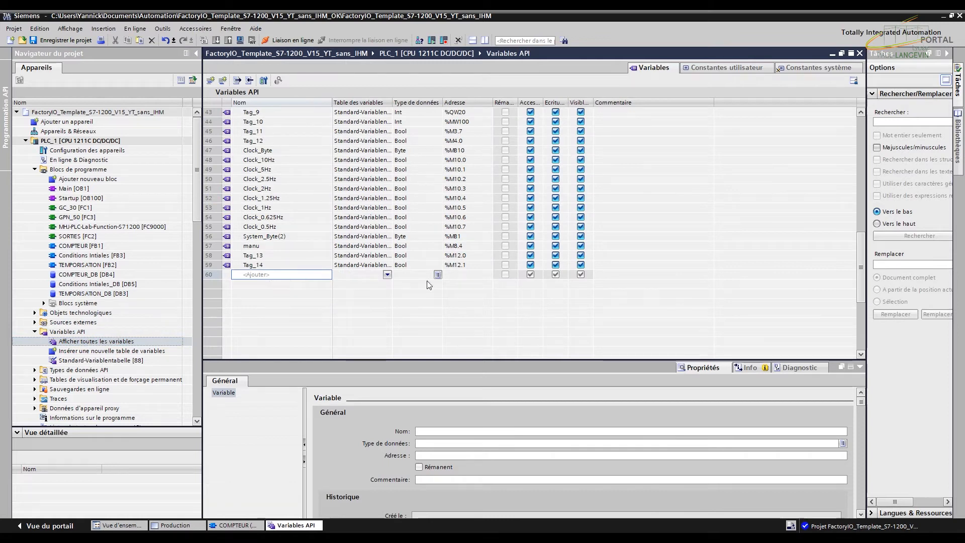
pyautogui.click(474, 275)
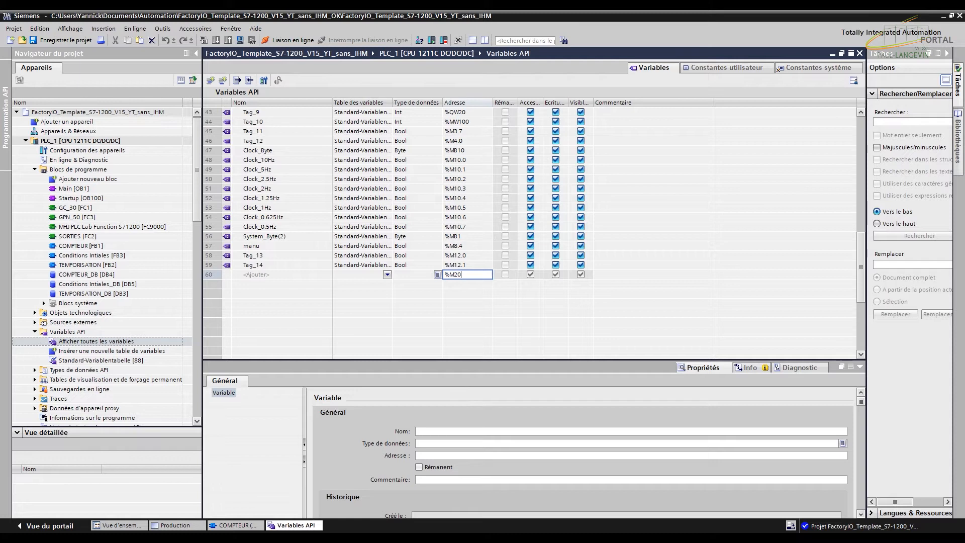
pyautogui.press('Return')
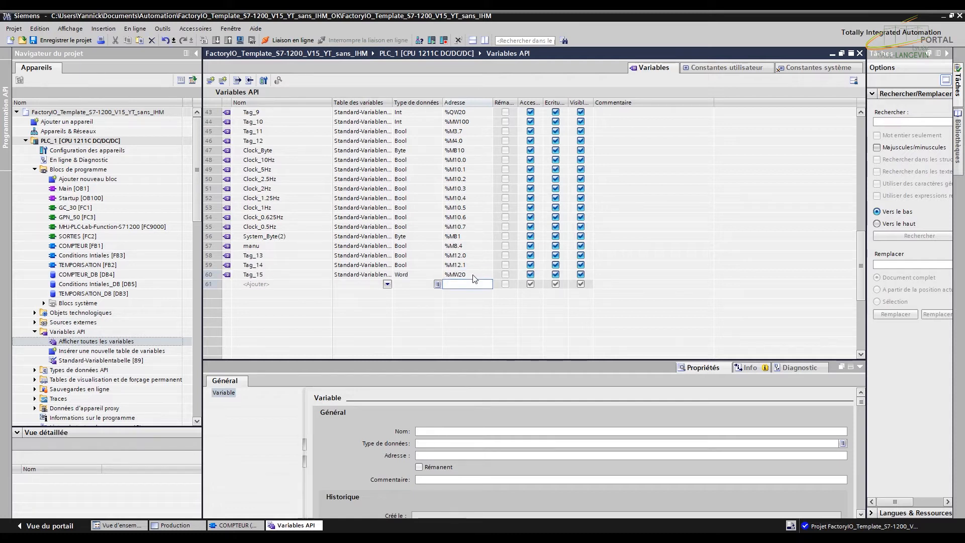
# - Set the data type of the %MW20 variable to Int
pyautogui.click(416, 275)
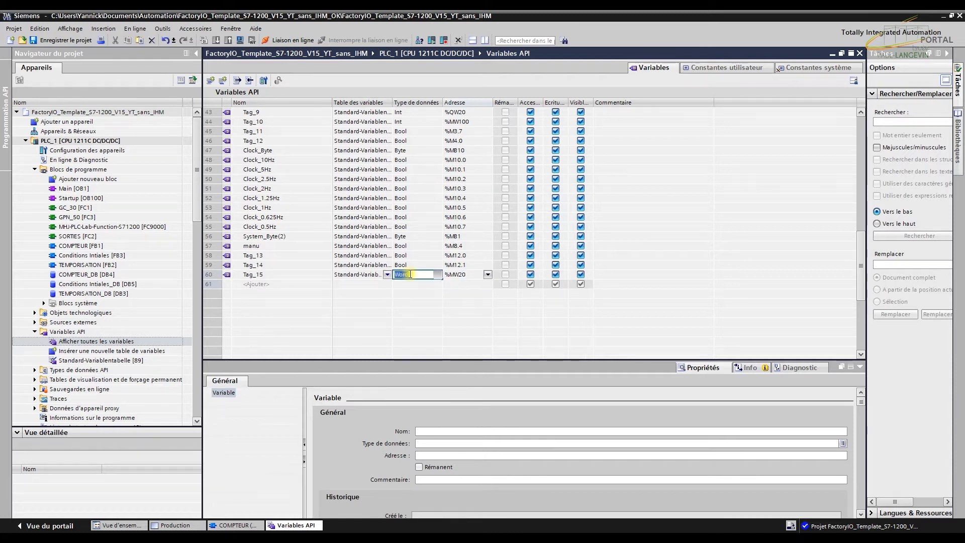
pyautogui.click(438, 275)
pyautogui.press('BackSpace')
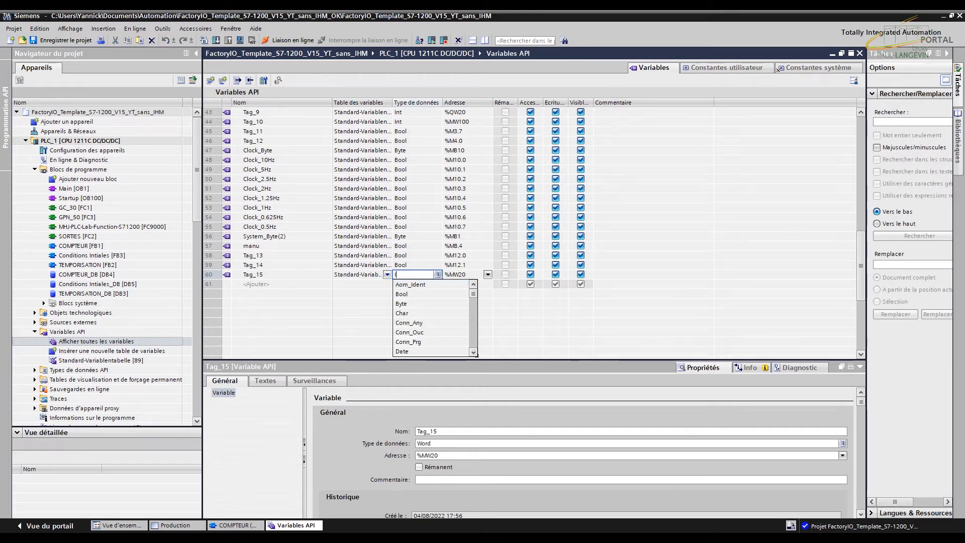
pyautogui.write('I')
pyautogui.press('BackSpace')
pyautogui.click(424, 284)
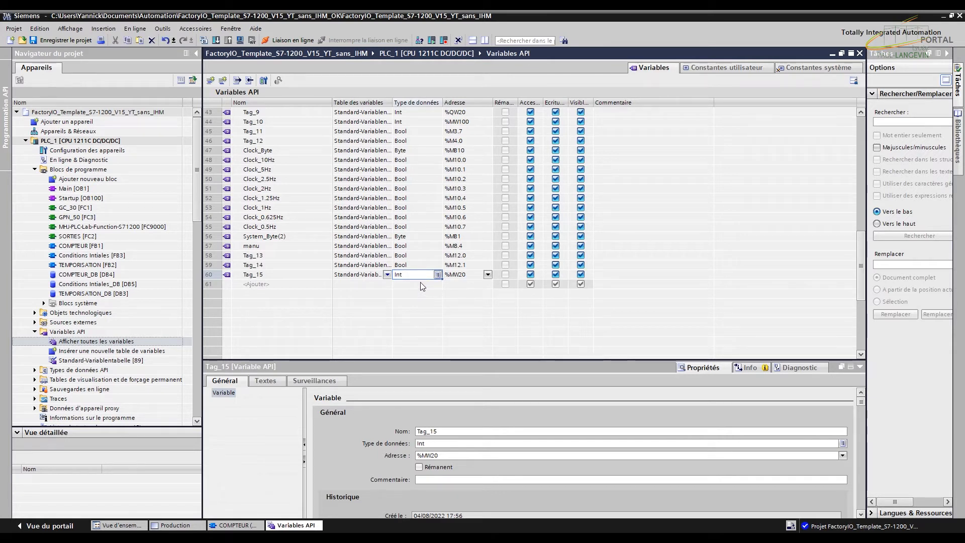
pyautogui.click(414, 284)
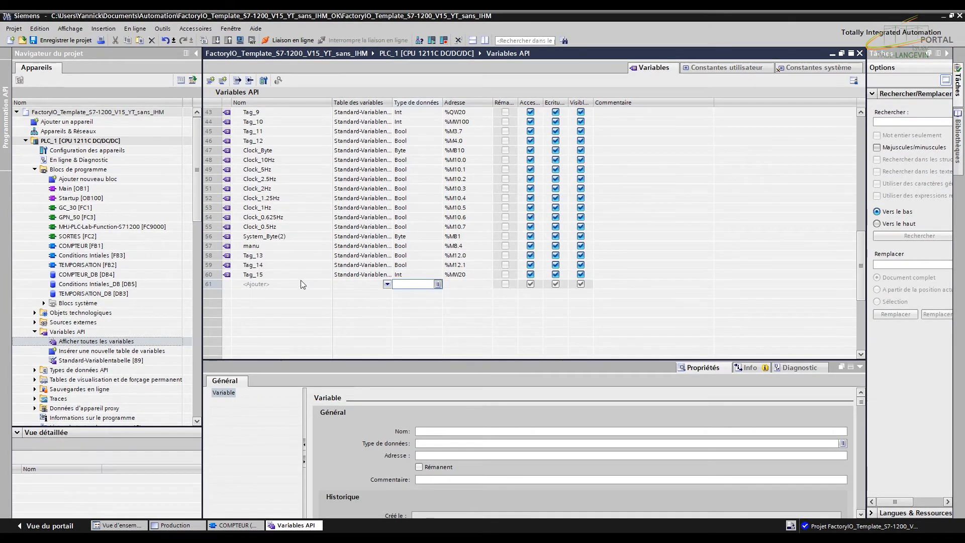
# - Rename the %MW20 variable as Nbre_palettes
pyautogui.doubleClick(282, 275)
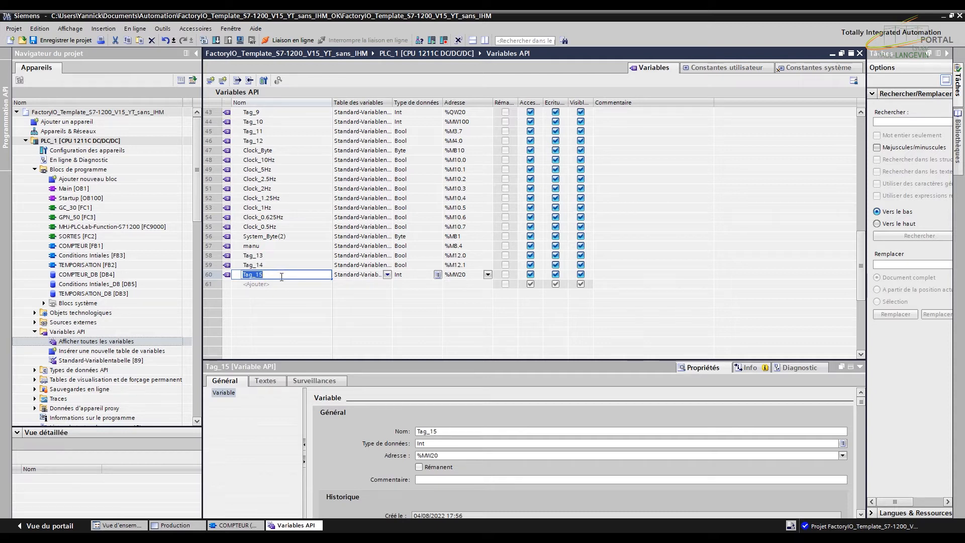
pyautogui.write('Nbre_palt')
pyautogui.press('BackSpace')
pyautogui.write('a')
# - Add a PLC variable named Reset_compteur with data type Bool and address %M8.5
pyautogui.click(280, 286)
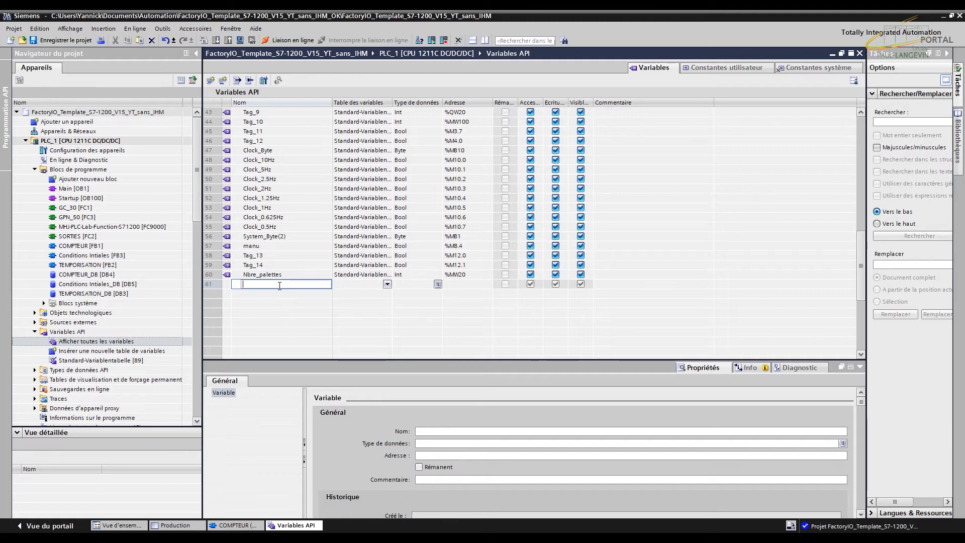
pyautogui.write('Reset_compteur')
pyautogui.click(457, 285)
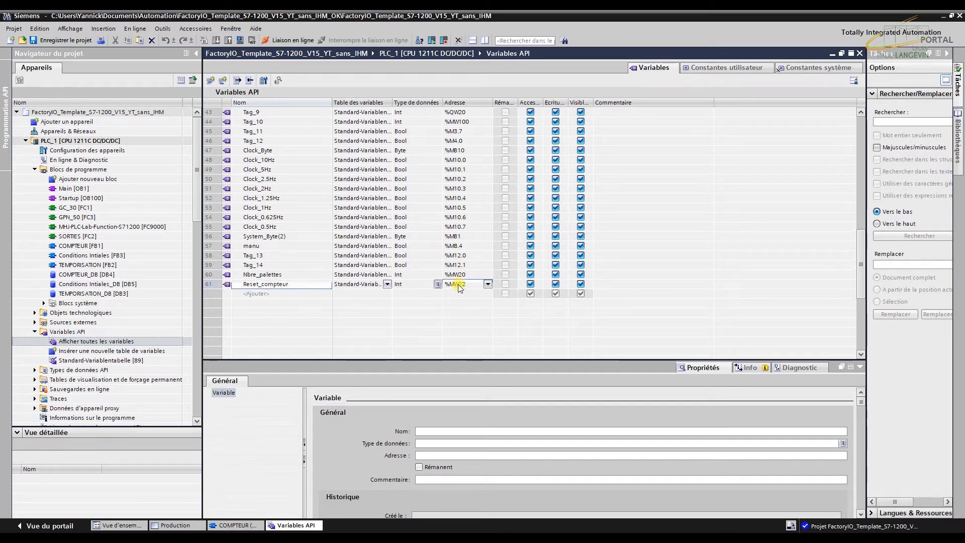
pyautogui.click(417, 286)
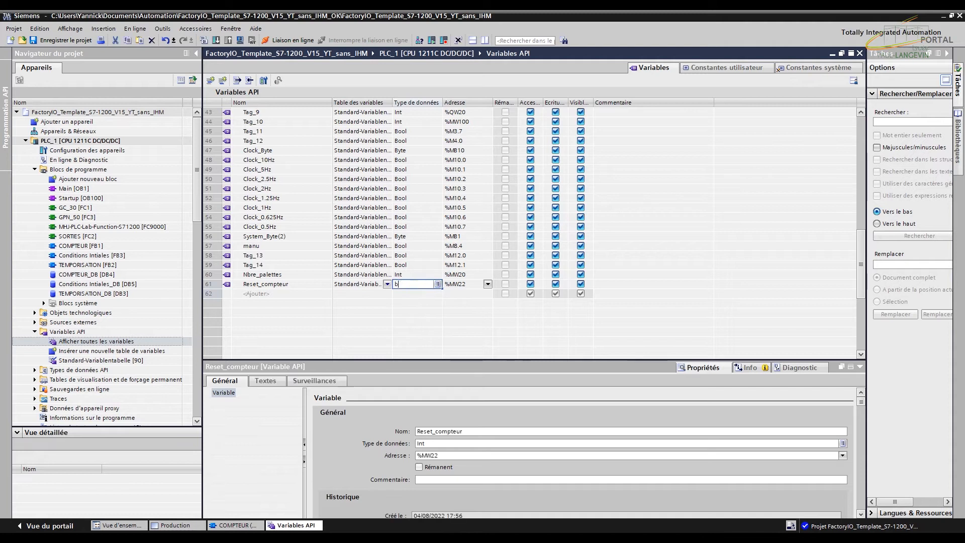
pyautogui.write('bool')
pyautogui.click(416, 294)
pyautogui.click(467, 285)
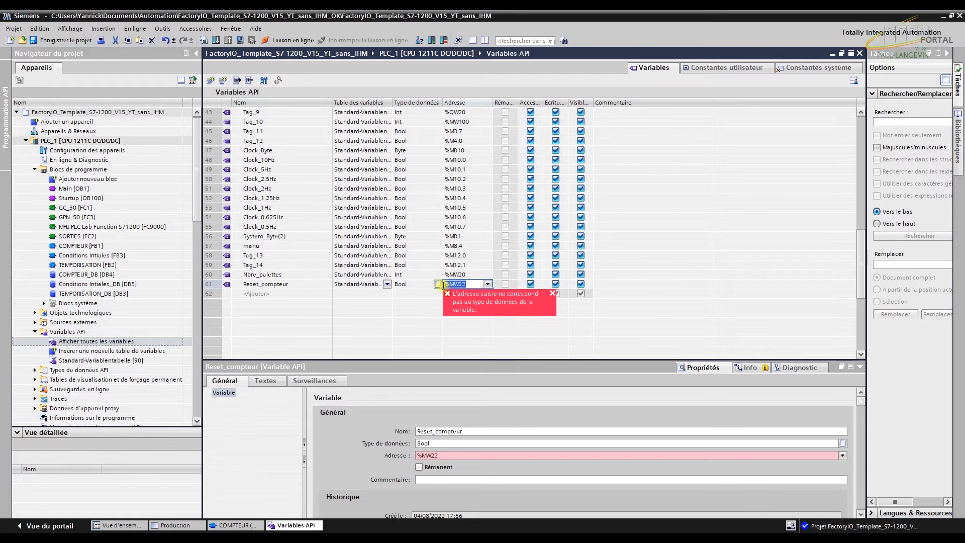
pyautogui.write('%M8')
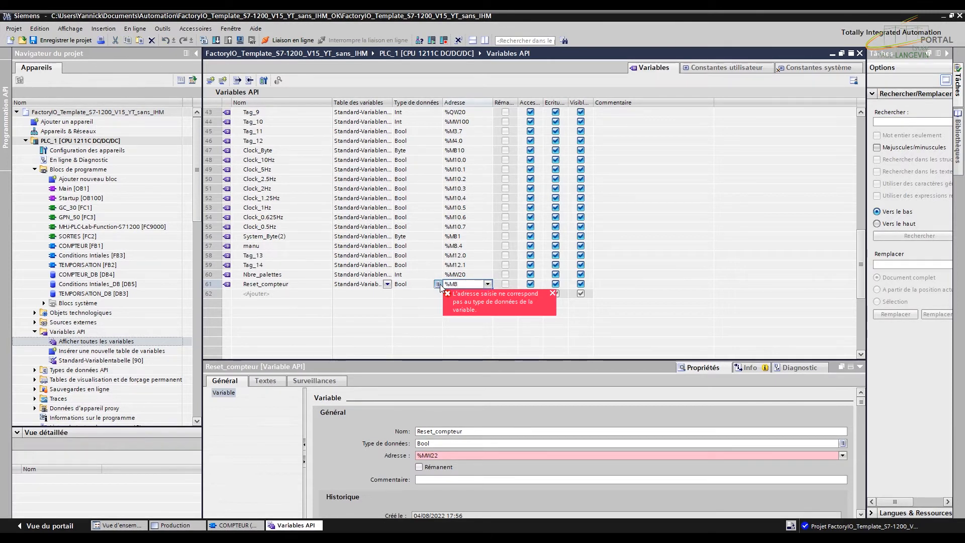
pyautogui.write('.5')
pyautogui.press('Return')
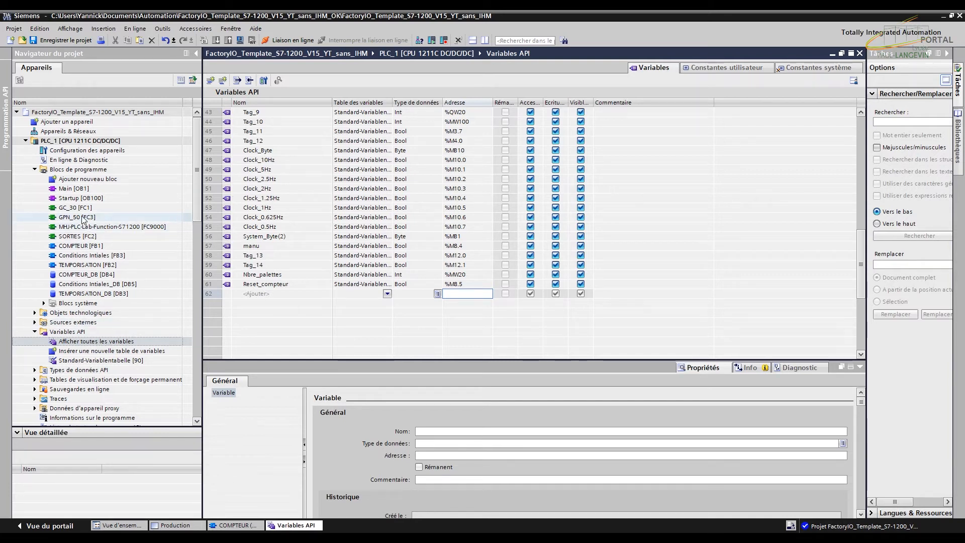
# - In the COMPTEUR [FB1] block, assign Reset_compteur to the R input of the CTU counter
pyautogui.doubleClick(88, 246)
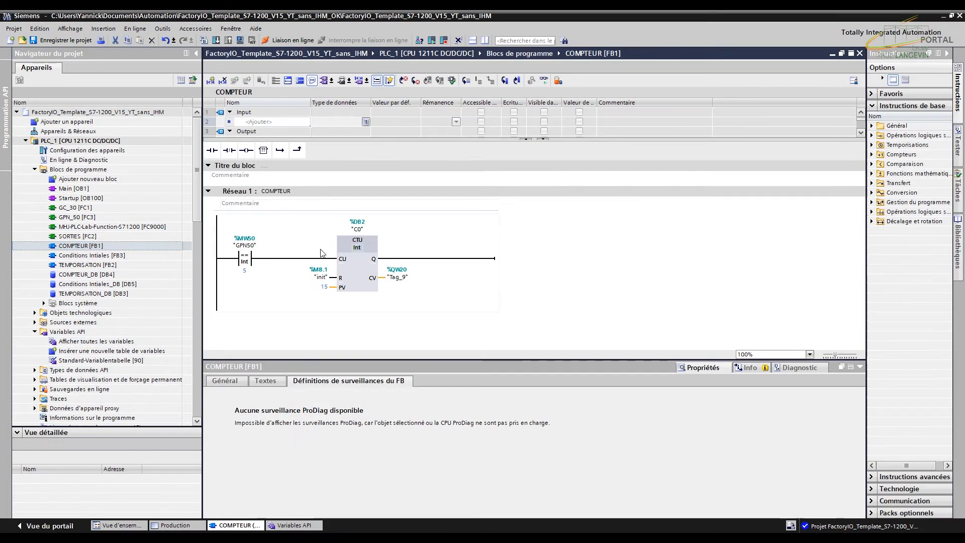
pyautogui.doubleClick(323, 278)
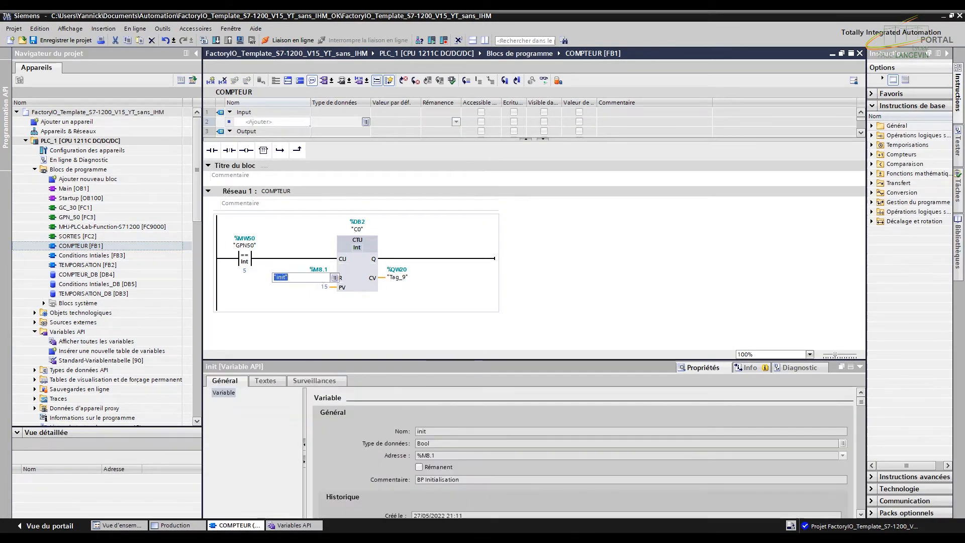
pyautogui.write('re')
pyautogui.click(333, 290)
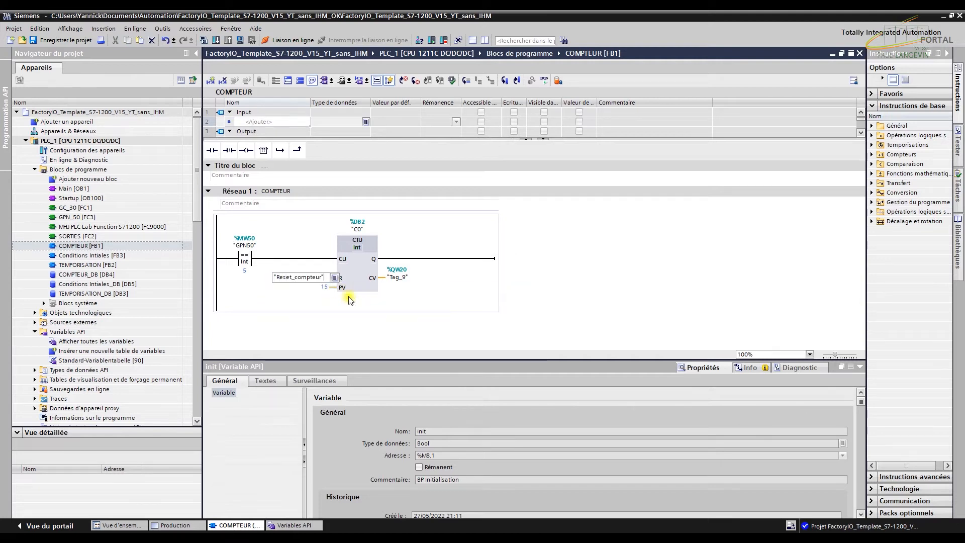
pyautogui.click(400, 304)
# - Assign %MW20 "Nbre_palettes" to the CV output of the CTU counter
pyautogui.doubleClick(397, 277)
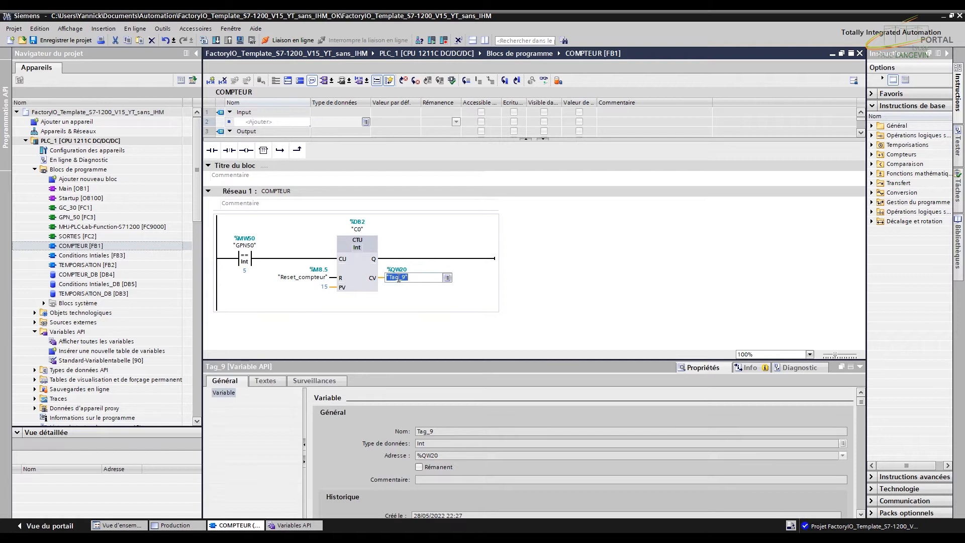
pyautogui.write('%MW')
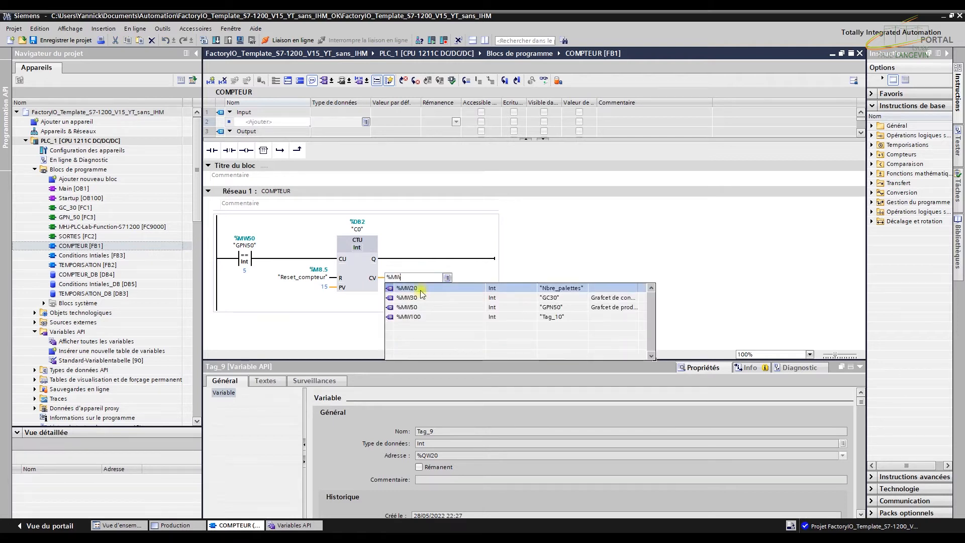
pyautogui.click(425, 291)
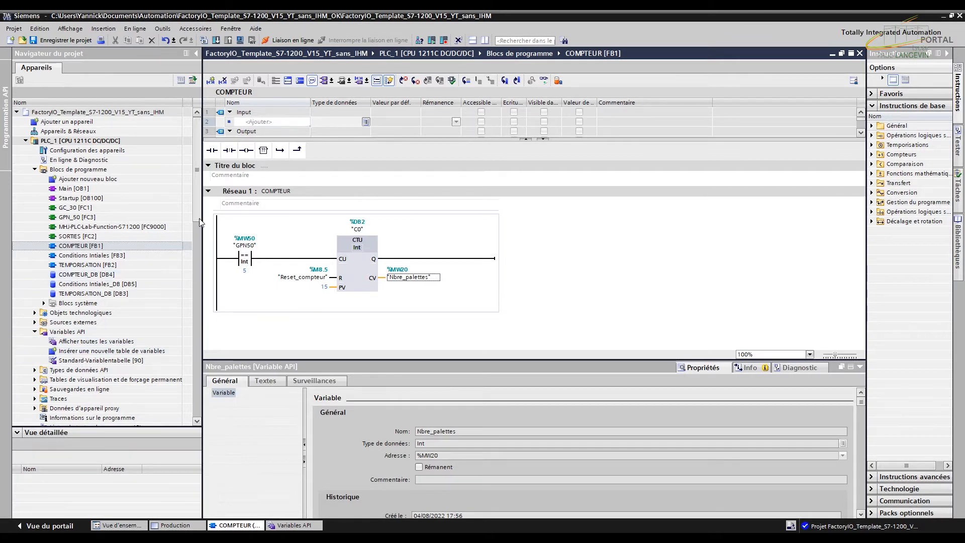
# - In the HMI Production view, link the 000 output field to the PLC variable Nbre_palettes from the standard variable table
pyautogui.scroll(-1, 197, 255)
pyautogui.scroll(-5, 197, 255)
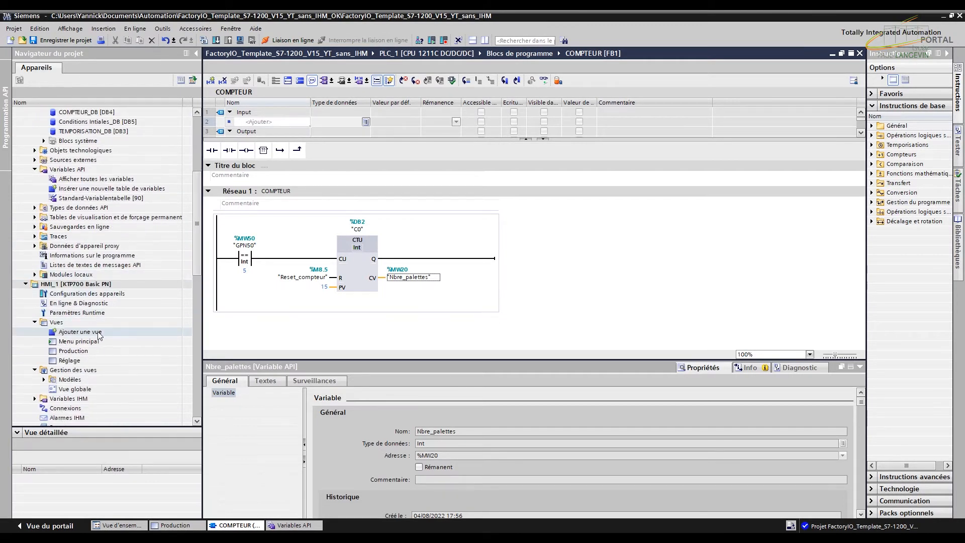
pyautogui.doubleClick(76, 350)
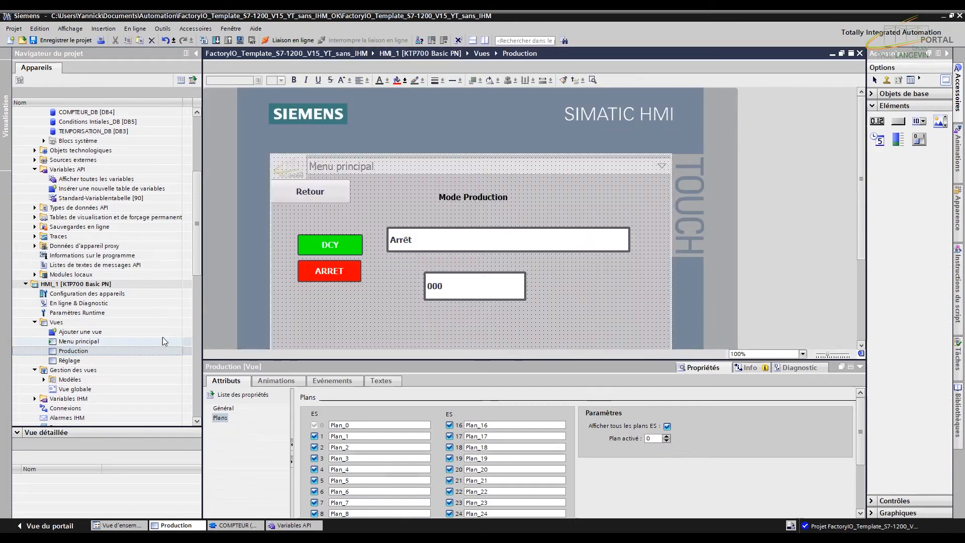
pyautogui.click(520, 288)
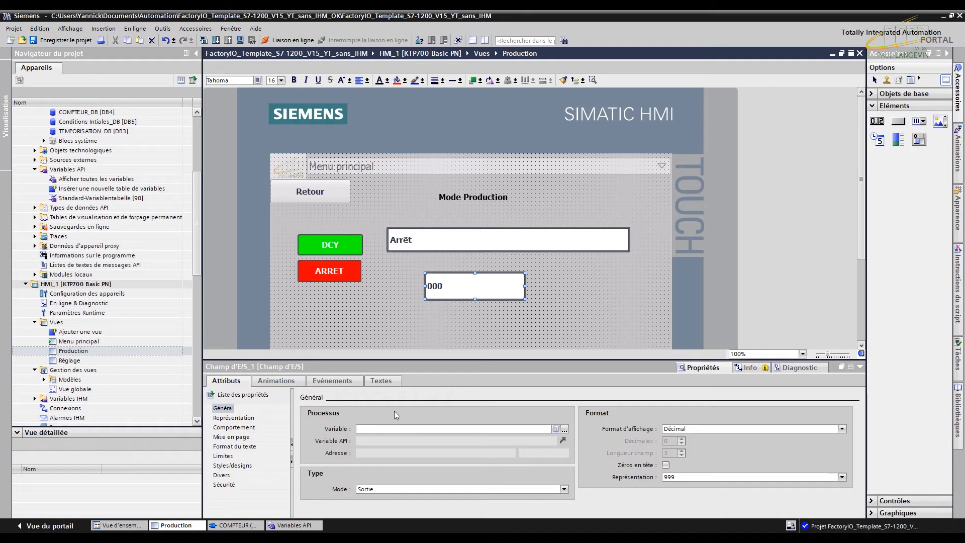
pyautogui.click(565, 428)
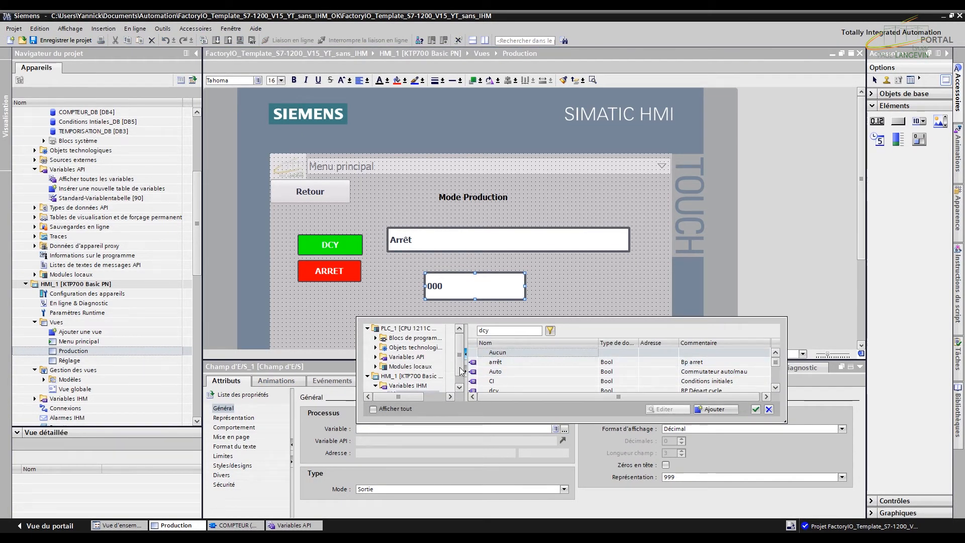
pyautogui.scroll(-1, 441, 369)
pyautogui.scroll(1, 439, 366)
pyautogui.click(376, 357)
pyautogui.click(411, 367)
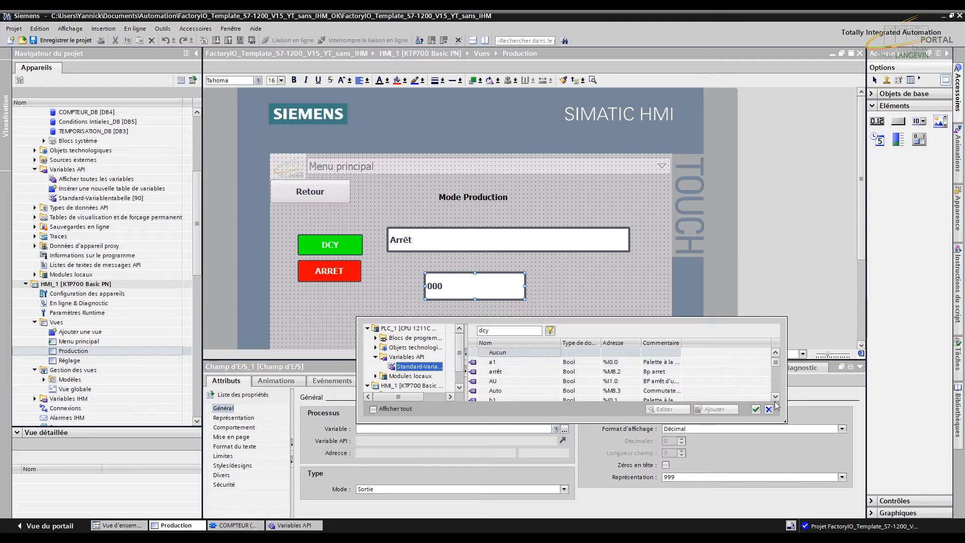
pyautogui.moveTo(785, 424); pyautogui.dragTo(787, 484)
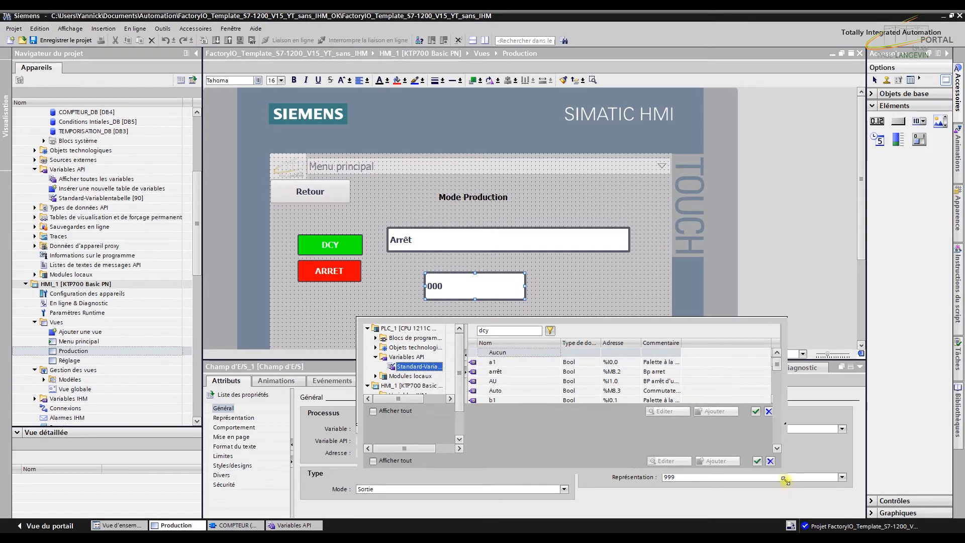
pyautogui.moveTo(777, 365); pyautogui.dragTo(777, 395)
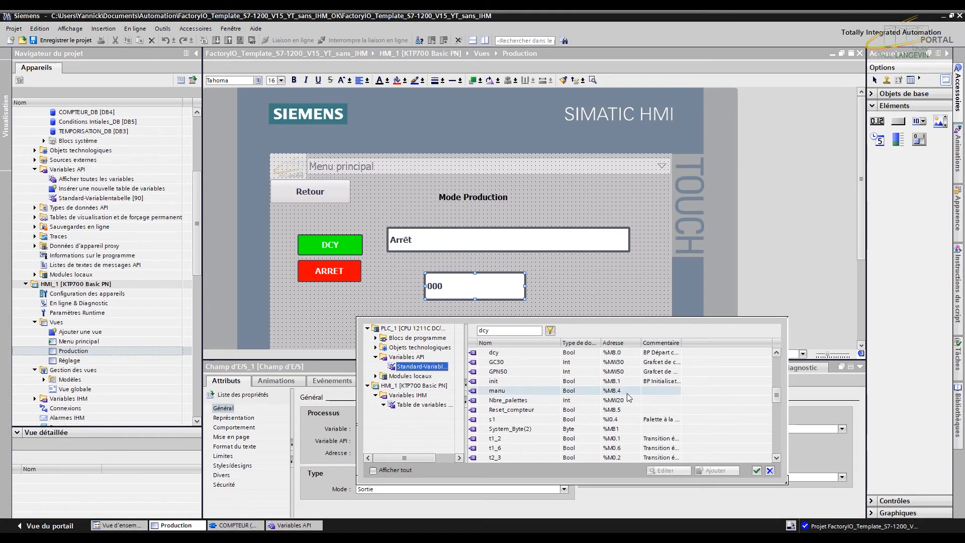
pyautogui.doubleClick(511, 404)
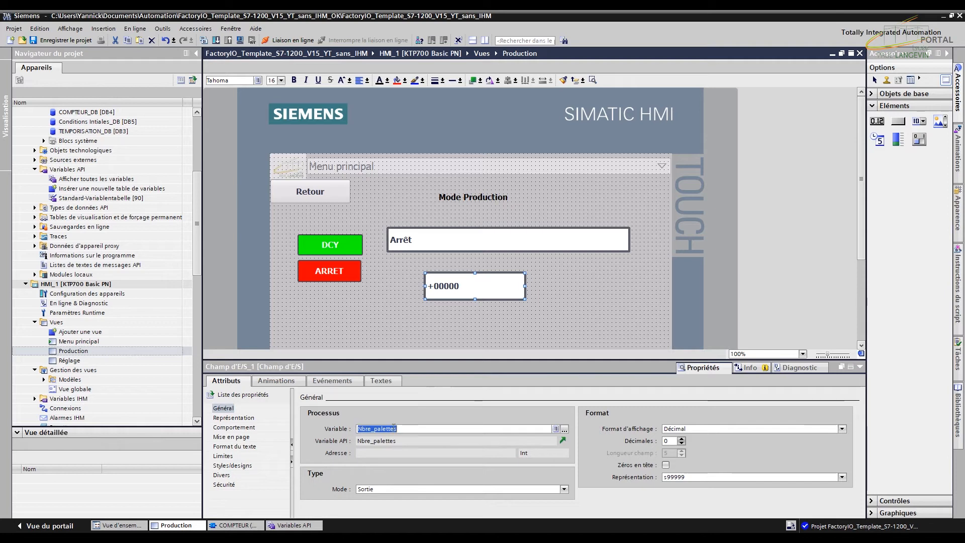
# - Set the counter field's unit text to " palette(s)" with a leading space, and shift the field slightly upward
pyautogui.click(258, 418)
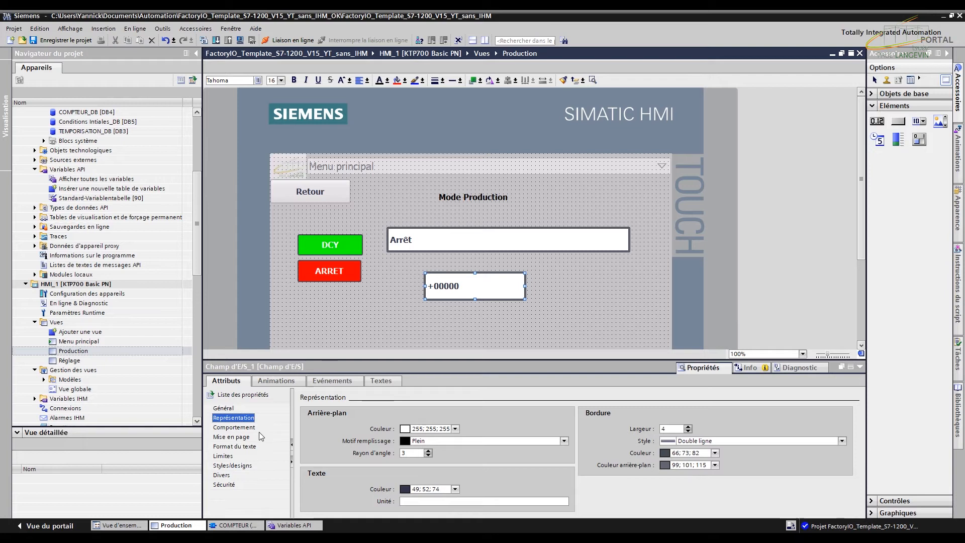
pyautogui.click(449, 502)
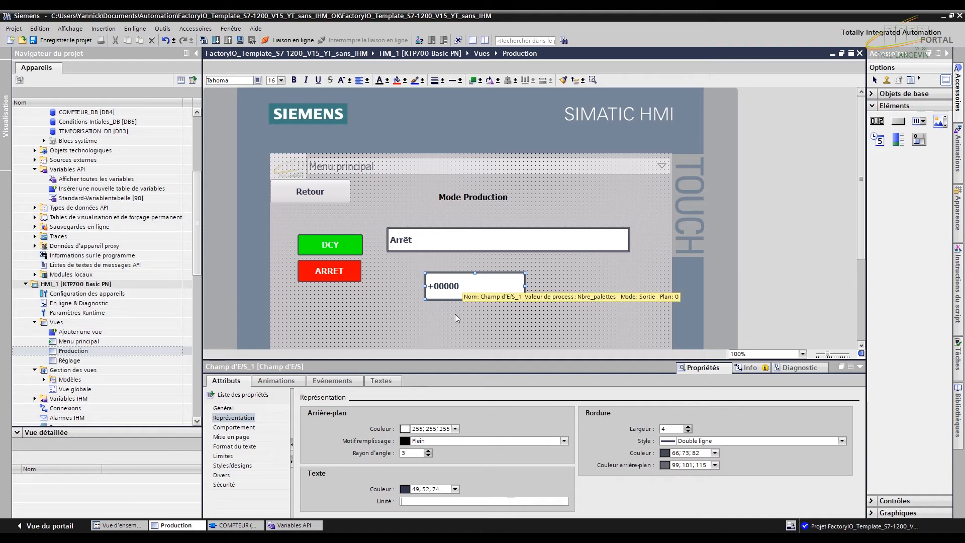
pyautogui.write('plz')
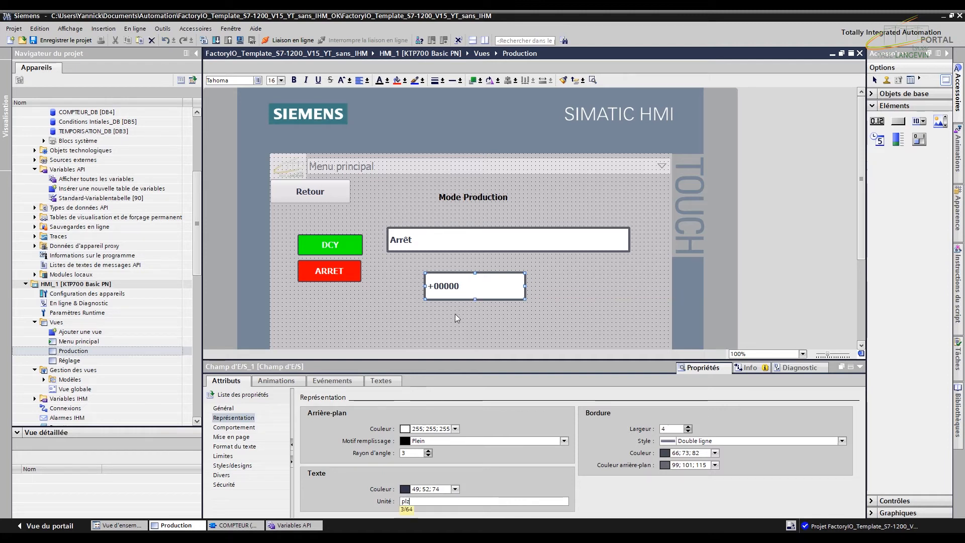
pyautogui.press('BackSpace')
pyautogui.press('BackSpace')
pyautogui.write('al')
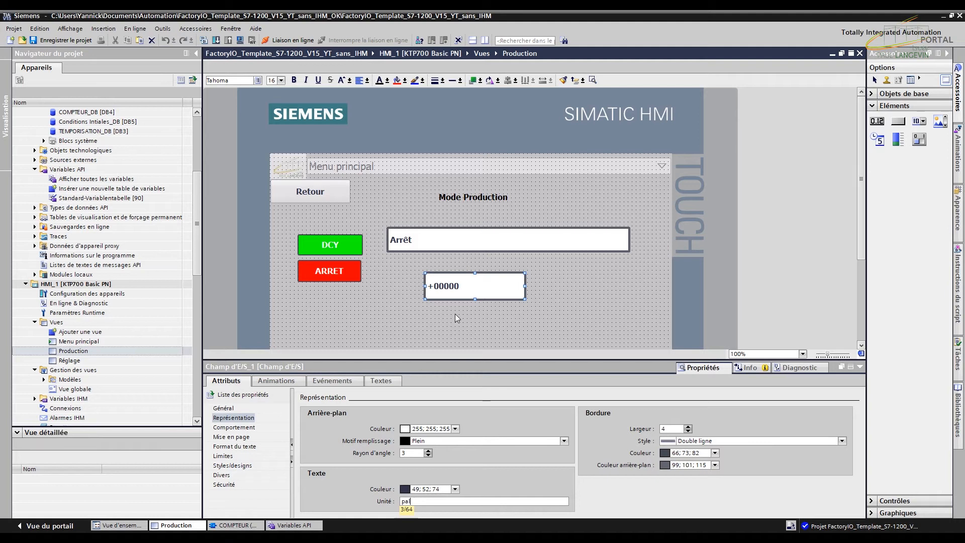
pyautogui.write('ette(s)')
pyautogui.press('Return')
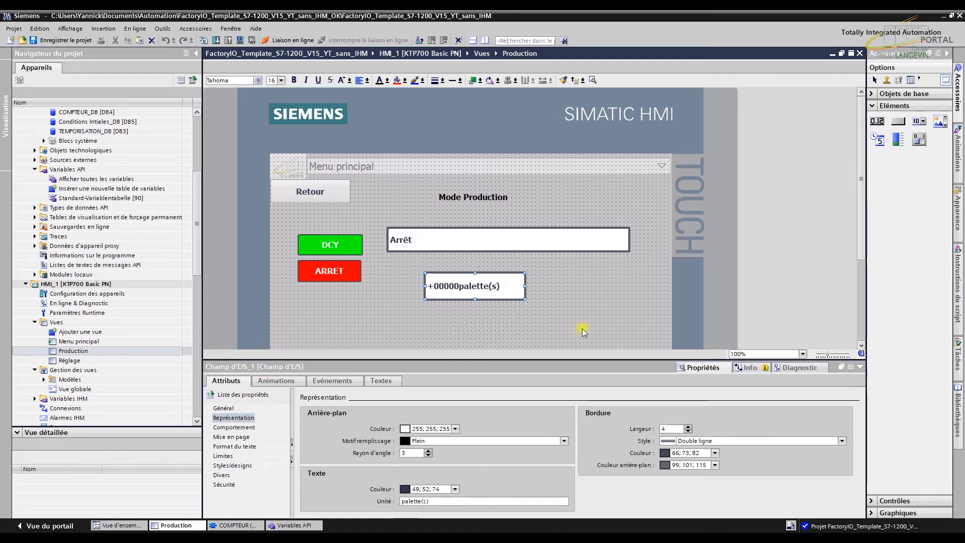
pyautogui.click(404, 501)
pyautogui.press('Return')
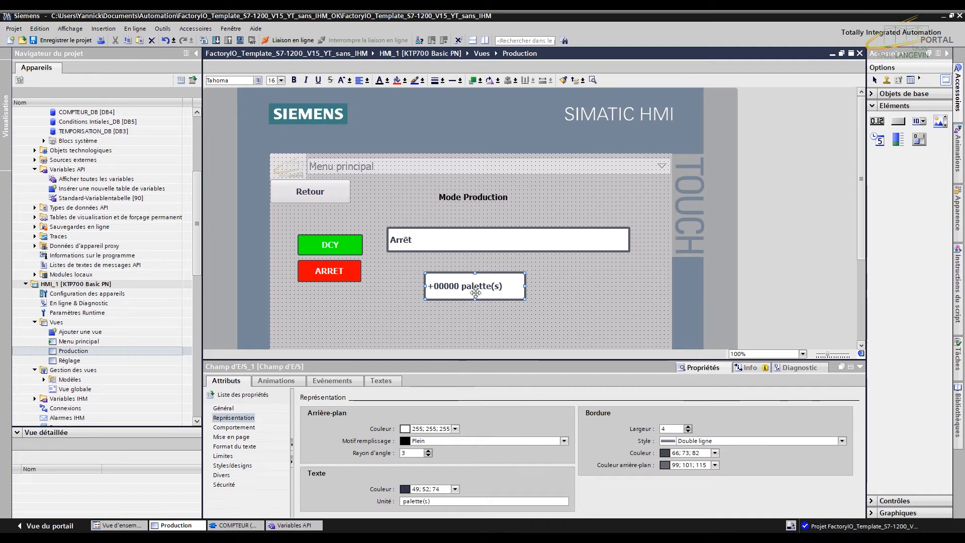
pyautogui.moveTo(483, 287); pyautogui.dragTo(505, 281)
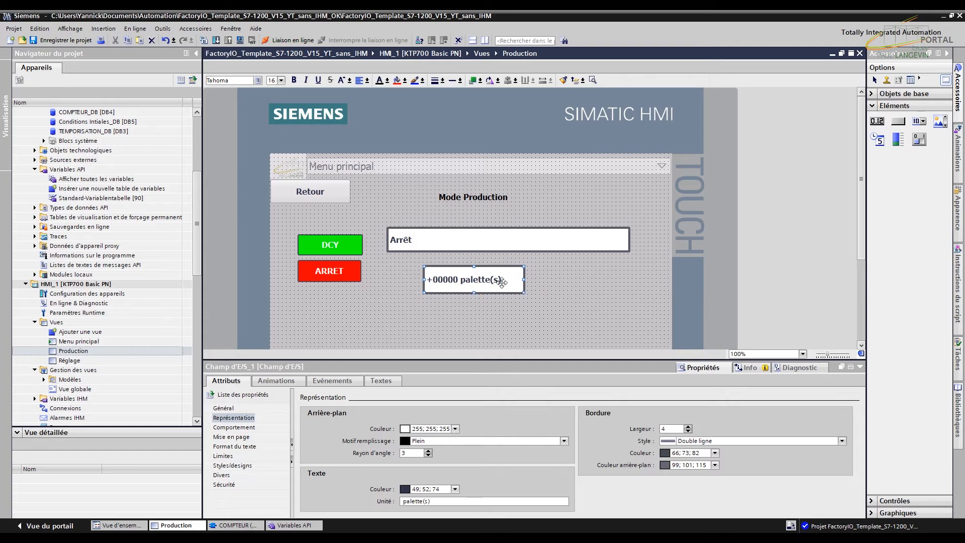
# - Draw a button below the pallet counter field, label it "Reset compteur" and widen it to fit the text
pyautogui.click(898, 122)
pyautogui.moveTo(429, 308); pyautogui.dragTo(490, 332)
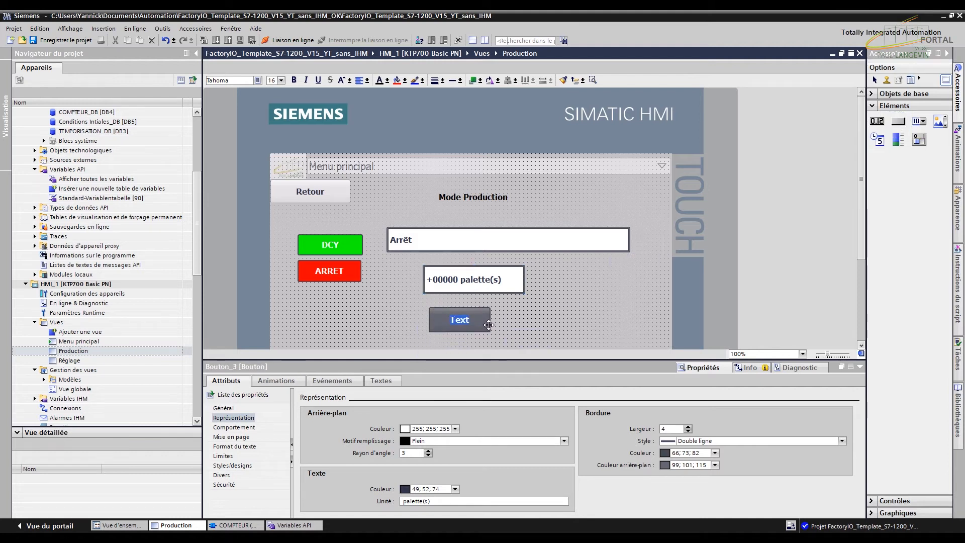
pyautogui.doubleClick(470, 320)
pyautogui.write('Rest')
pyautogui.press('BackSpace')
pyautogui.write('et')
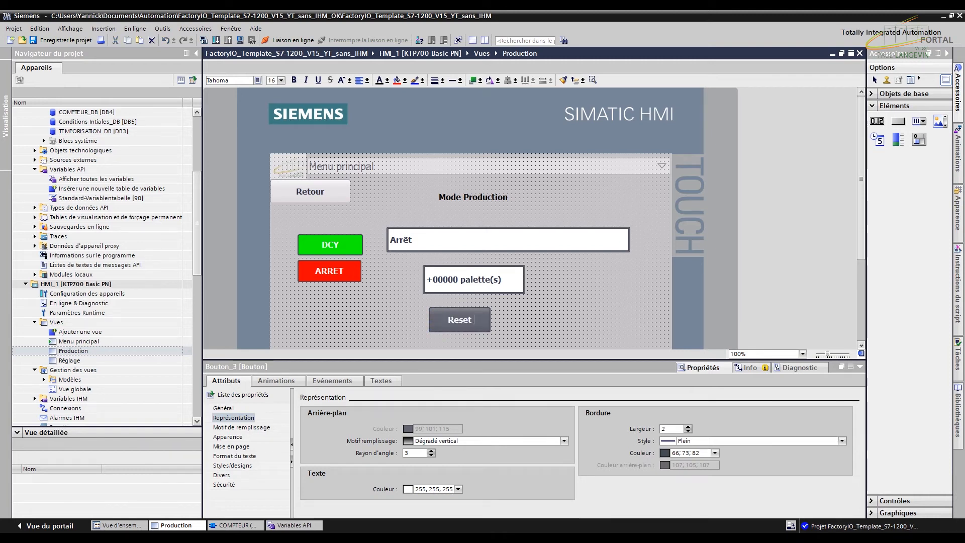
pyautogui.write(' compte')
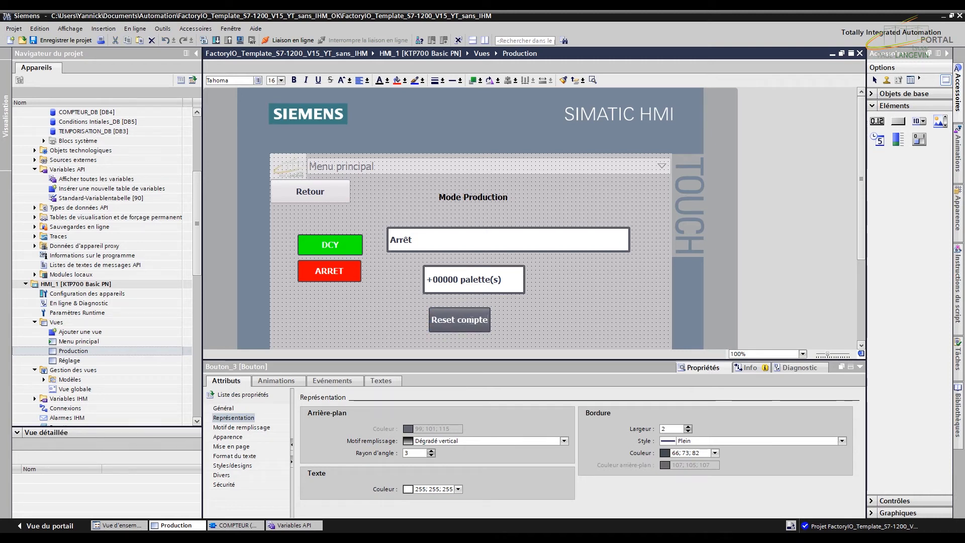
pyautogui.write('ur')
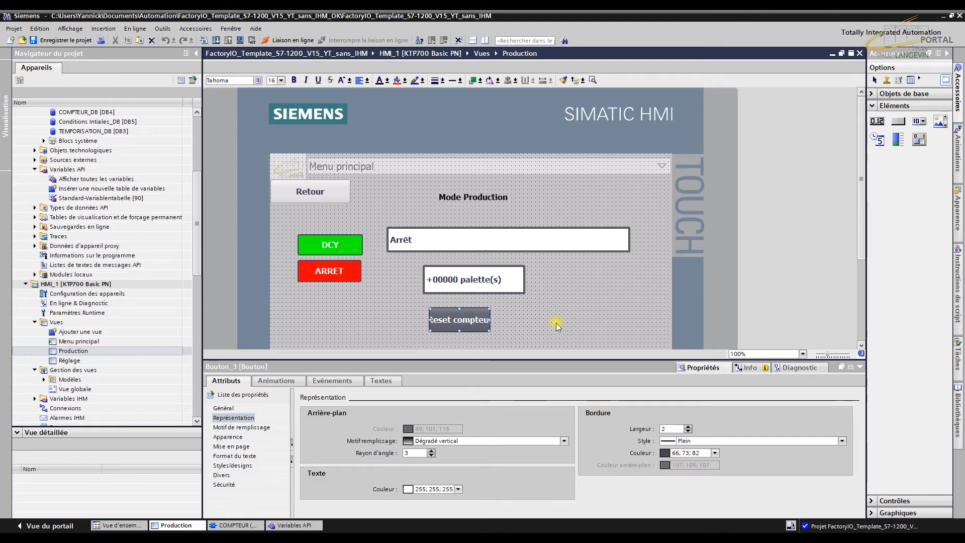
pyautogui.moveTo(490, 320); pyautogui.dragTo(499, 320)
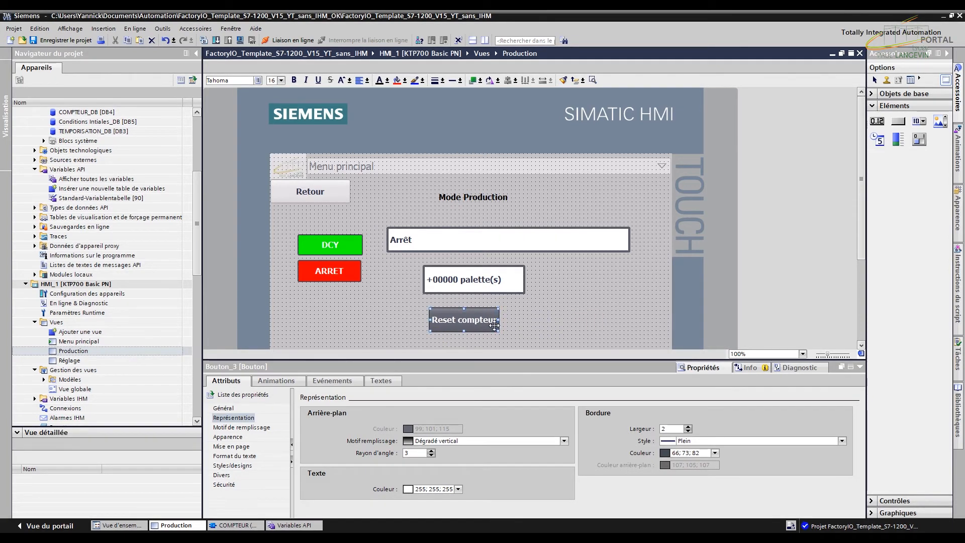
# - Give the Reset compteur button a solid (Plein) fill in yellow 255; 207; 0 and centre it under the counter field
pyautogui.click(257, 428)
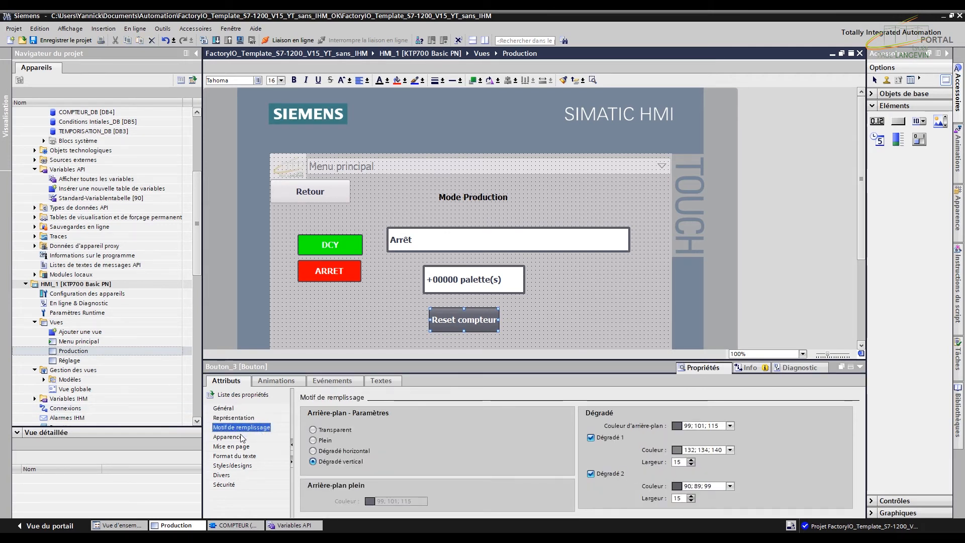
pyautogui.click(235, 417)
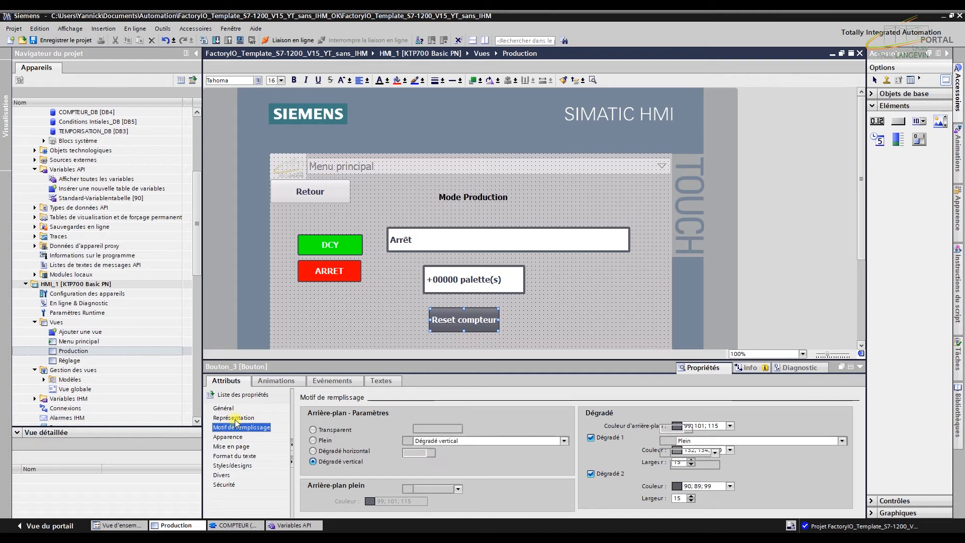
pyautogui.click(564, 441)
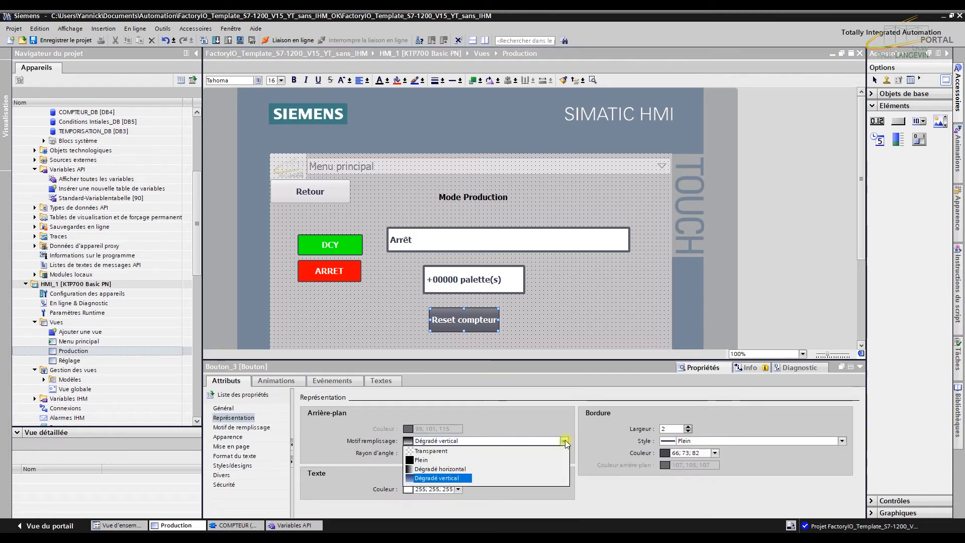
pyautogui.click(452, 462)
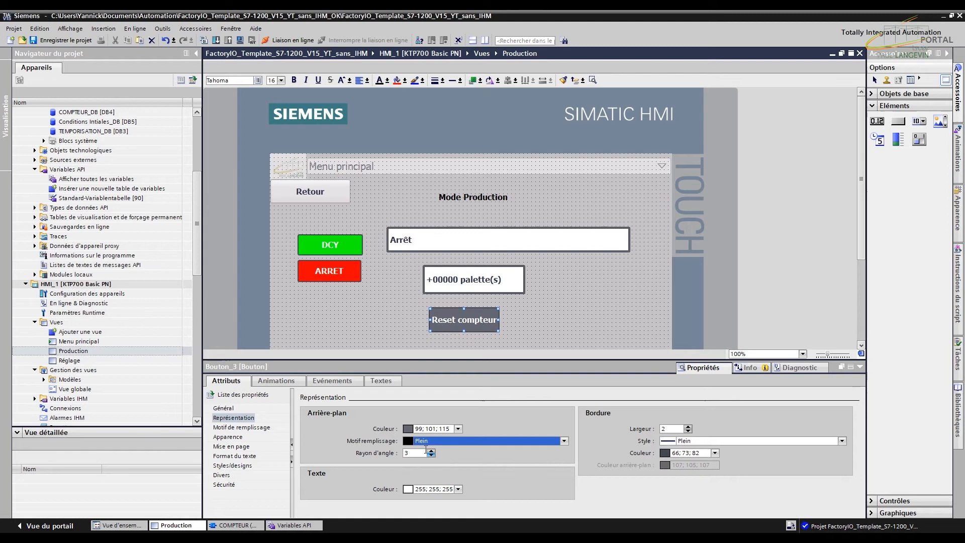
pyautogui.click(458, 429)
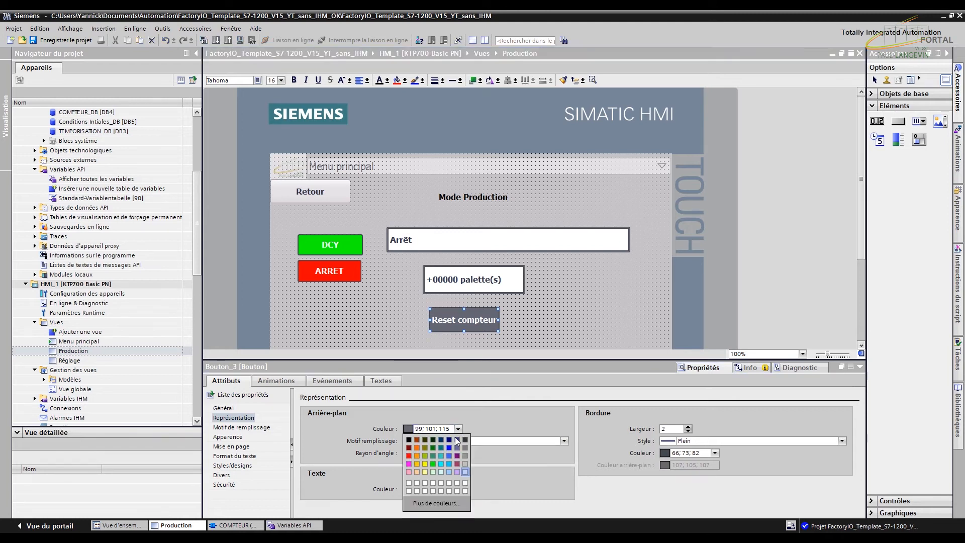
pyautogui.click(423, 465)
pyautogui.click(553, 324)
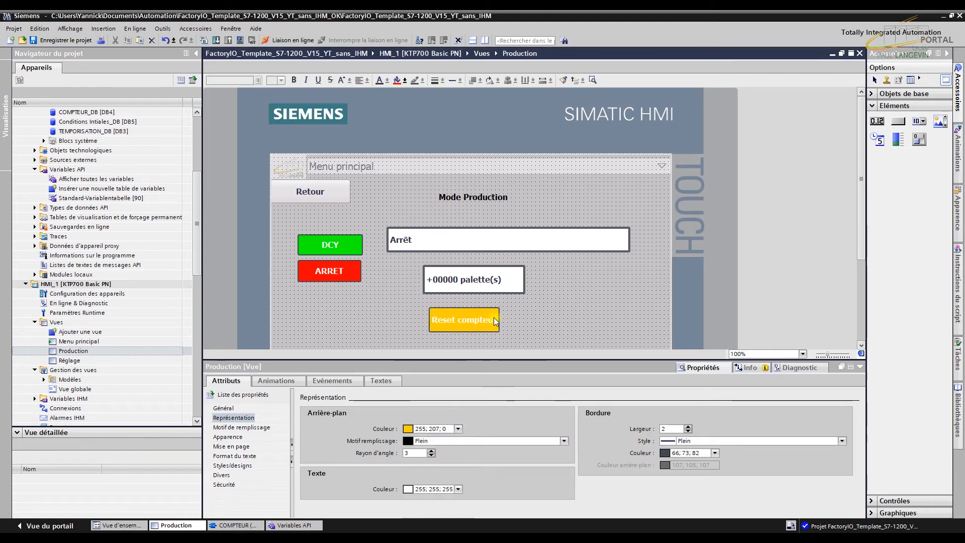
pyautogui.moveTo(480, 320); pyautogui.dragTo(488, 316)
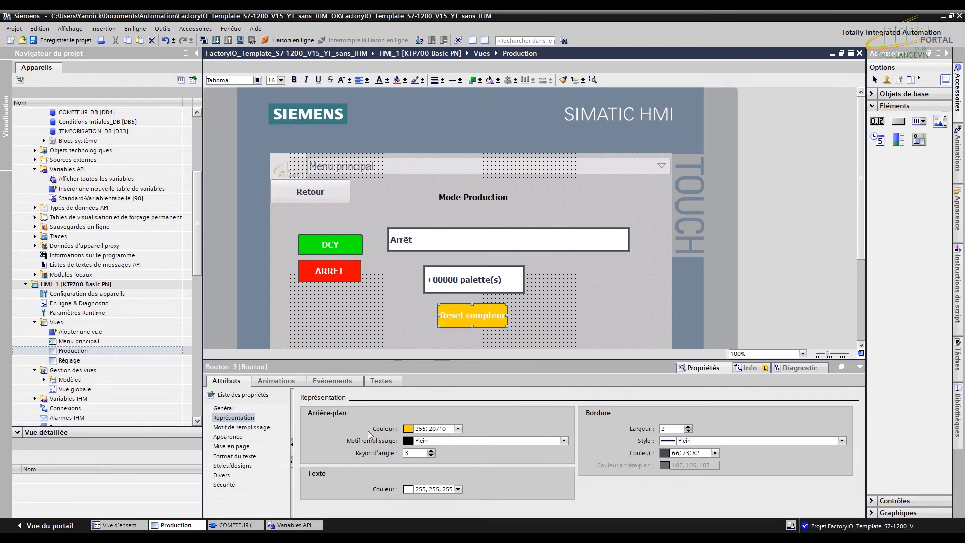
# - Assign the function MiseA1BitTantQueToucheEnfoncée to the Presser event of the Reset compteur button
pyautogui.click(275, 381)
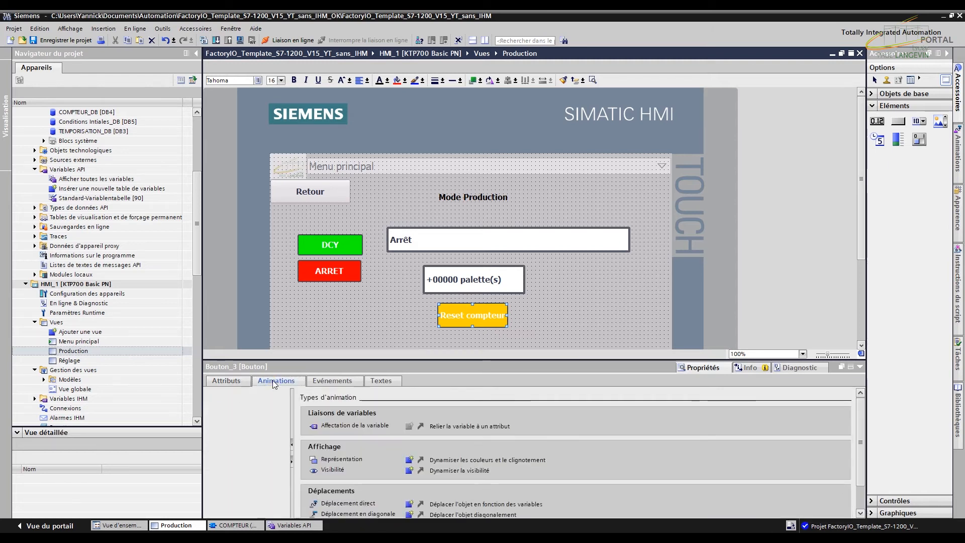
pyautogui.click(322, 382)
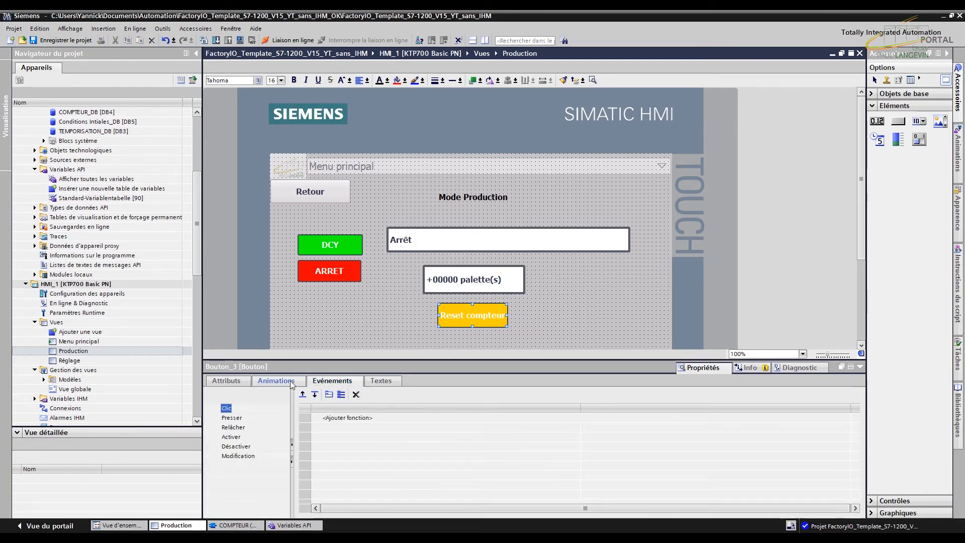
pyautogui.click(291, 382)
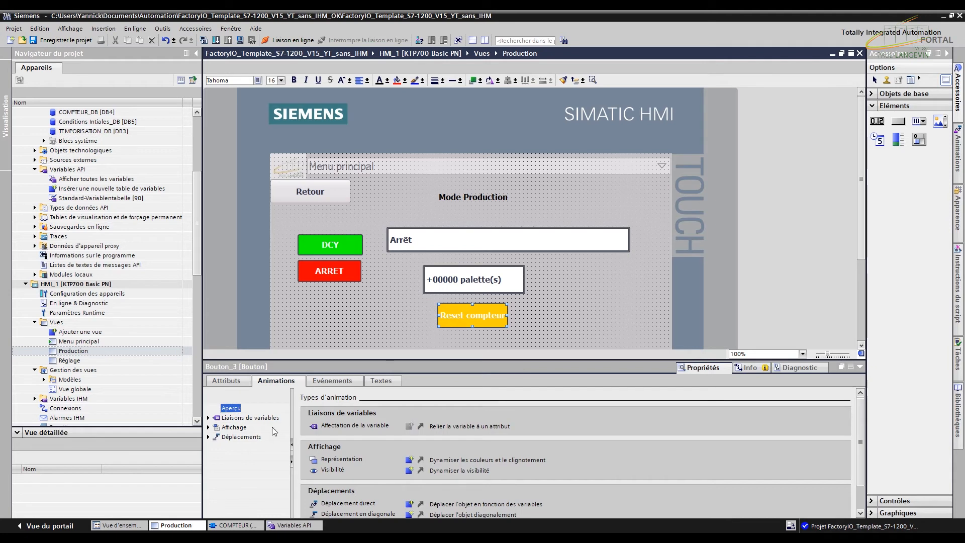
pyautogui.click(315, 383)
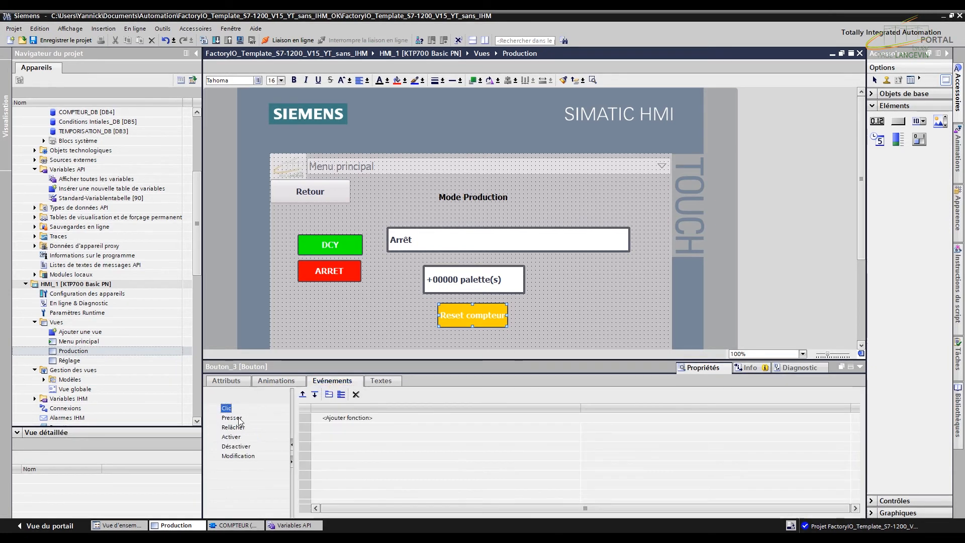
pyautogui.click(233, 418)
pyautogui.click(370, 419)
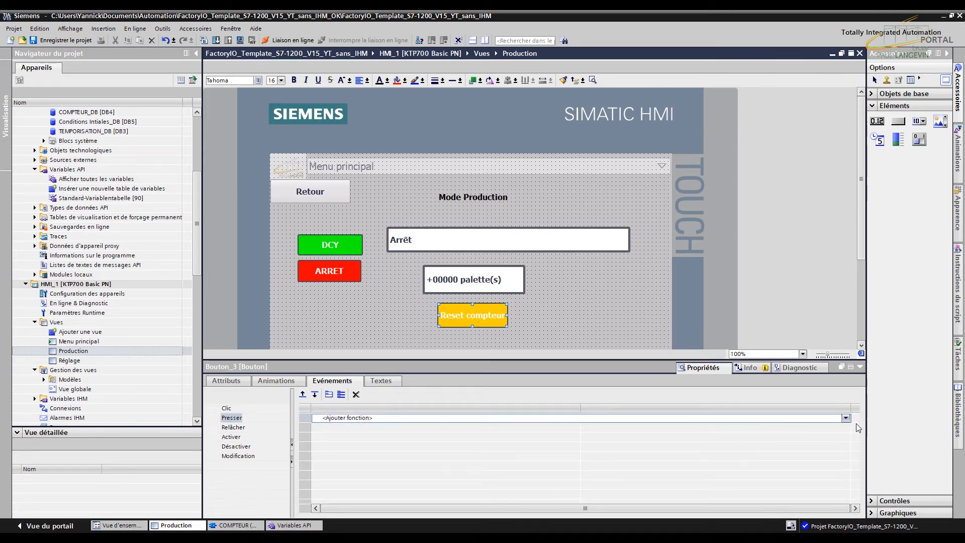
pyautogui.write('mise')
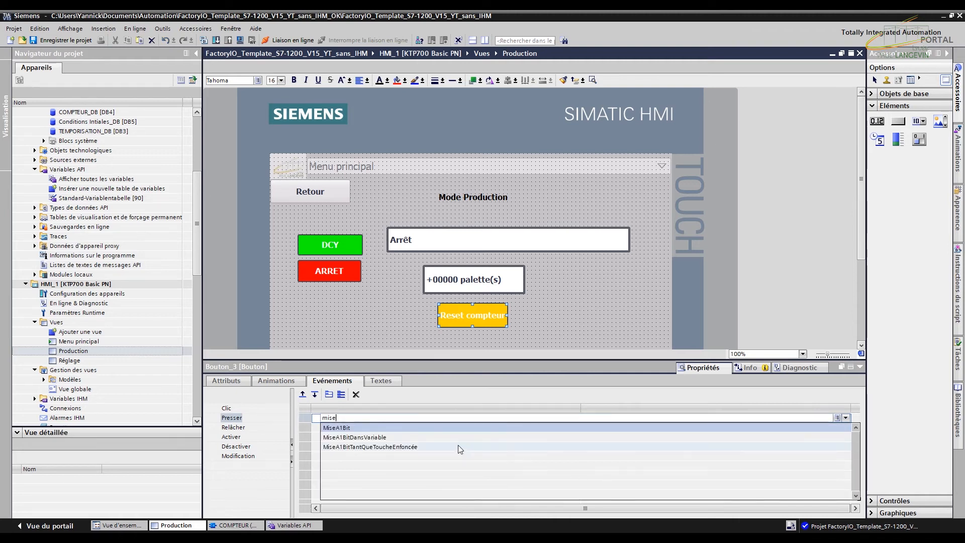
pyautogui.click(413, 447)
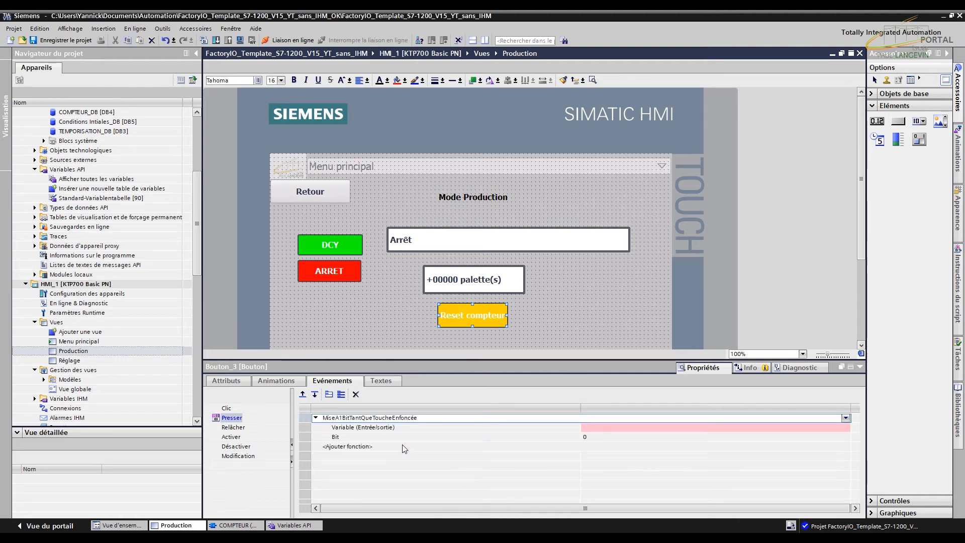
# - Set the function's input/output variable to Reset_compteur from the PLC's standard variable table
pyautogui.click(824, 429)
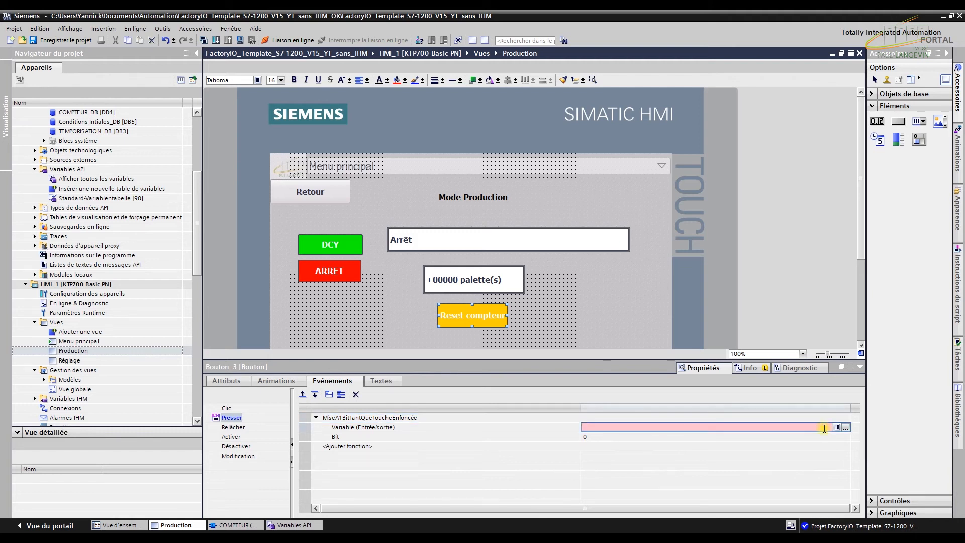
pyautogui.press('BackSpace')
pyautogui.press('BackSpace')
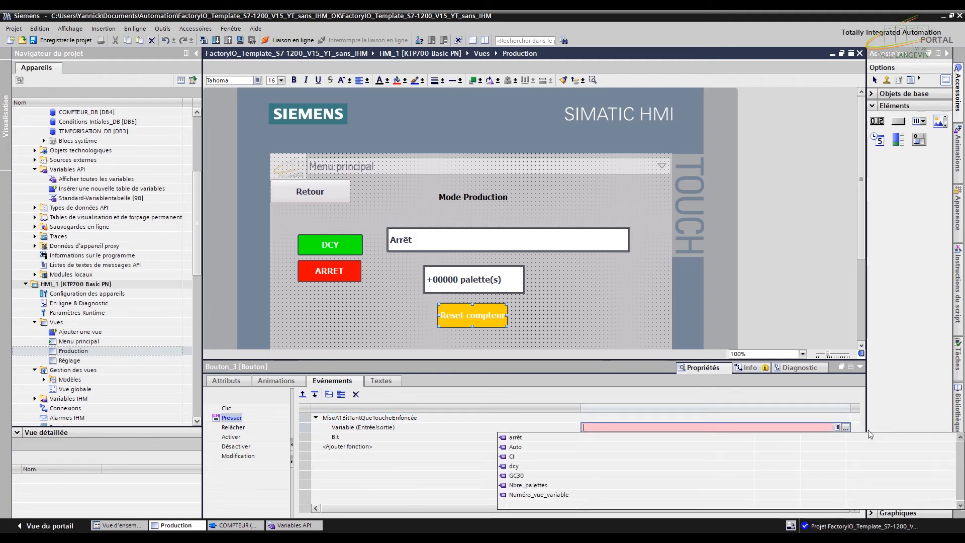
pyautogui.click(847, 428)
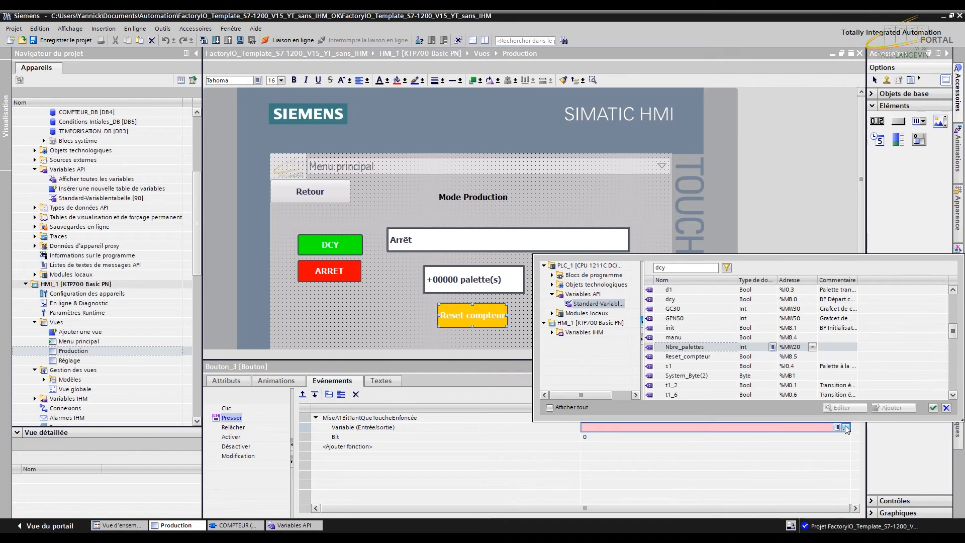
pyautogui.doubleClick(688, 357)
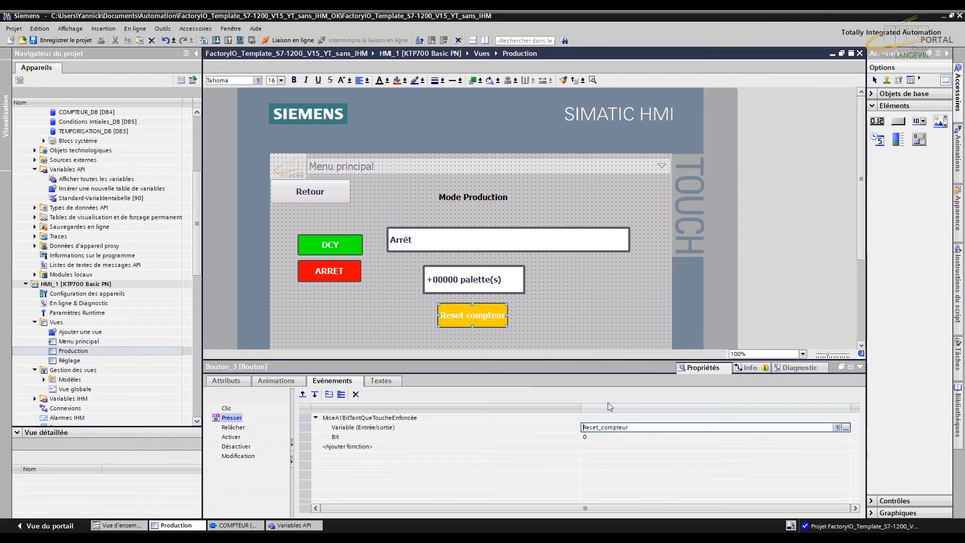
pyautogui.click(599, 438)
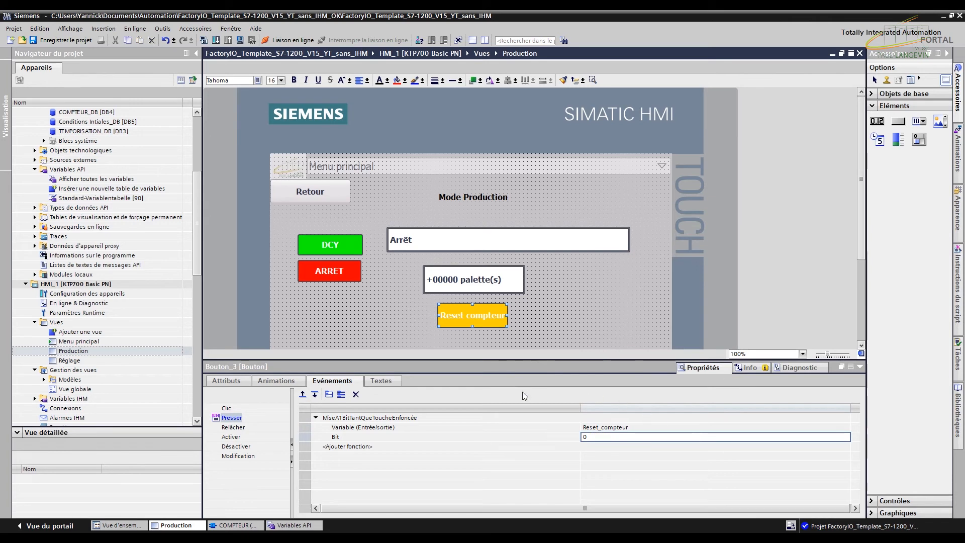
# - Enable a separate caption for the Reset compteur button's "enfoncé" state and set it to "Reset OK"
pyautogui.click(276, 381)
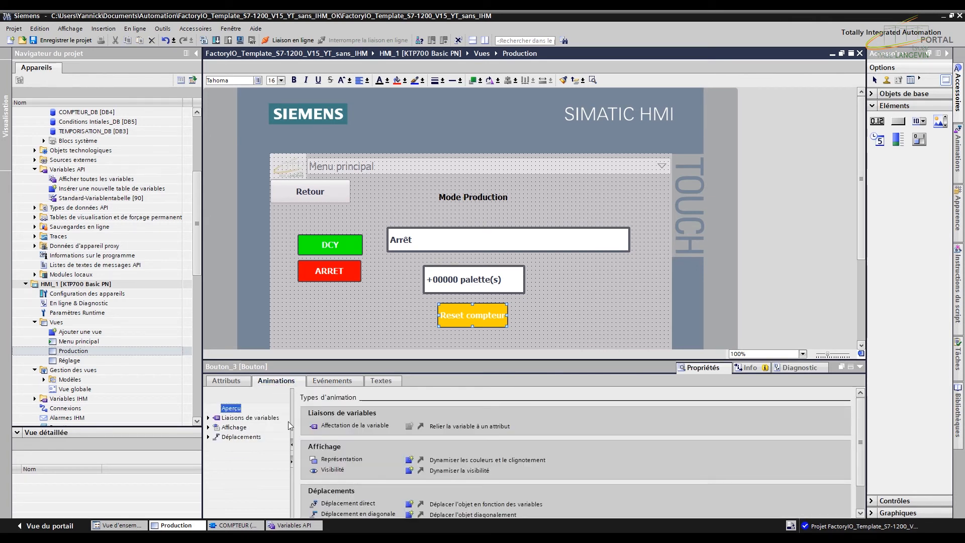
pyautogui.click(226, 381)
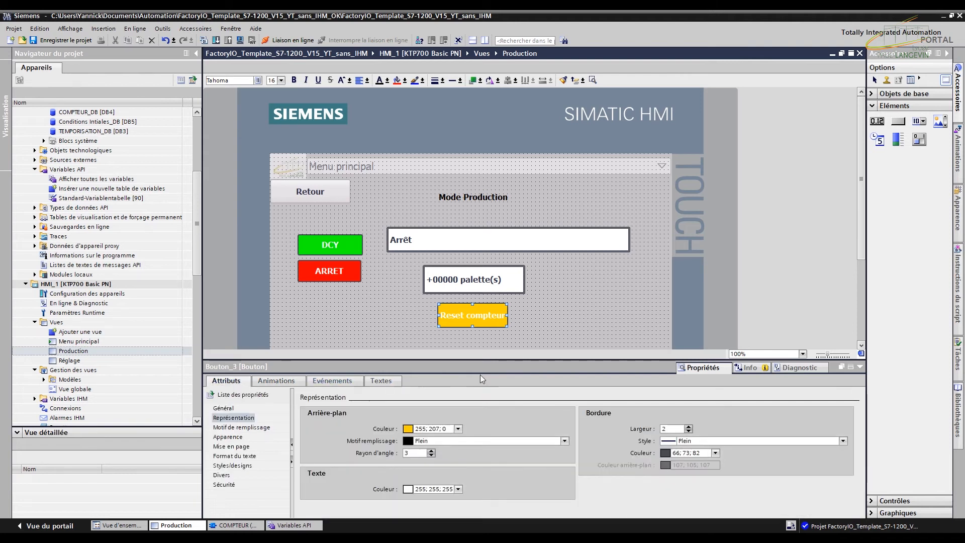
pyautogui.moveTo(479, 359); pyautogui.dragTo(479, 334)
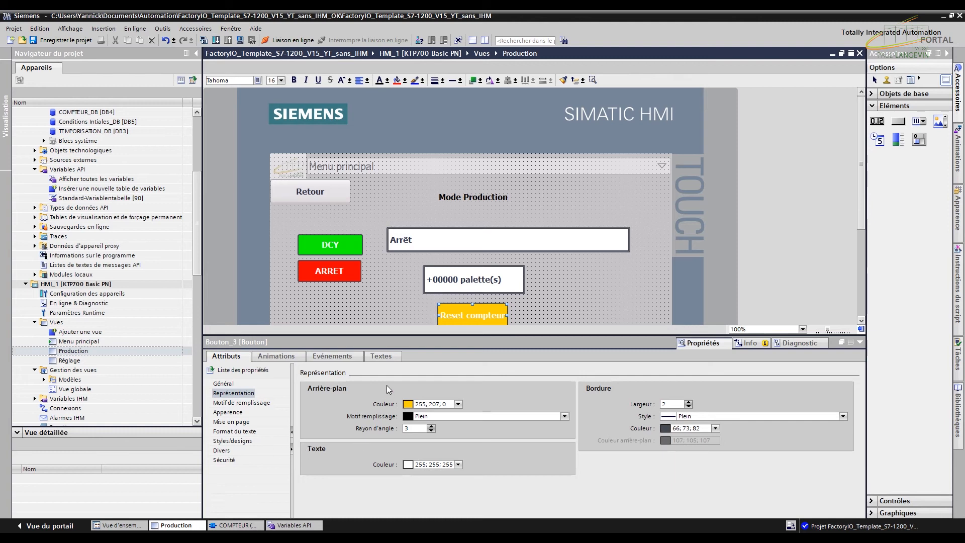
pyautogui.click(223, 384)
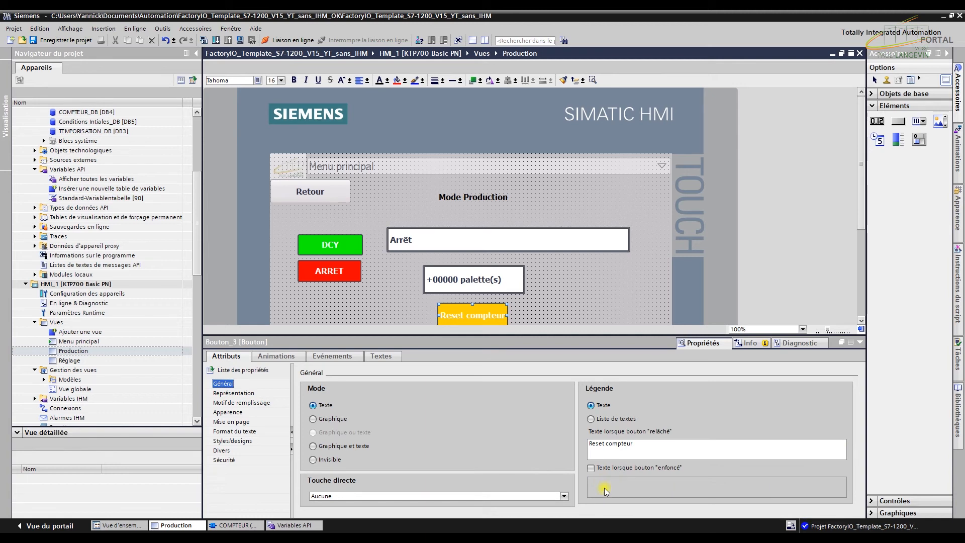
pyautogui.click(591, 468)
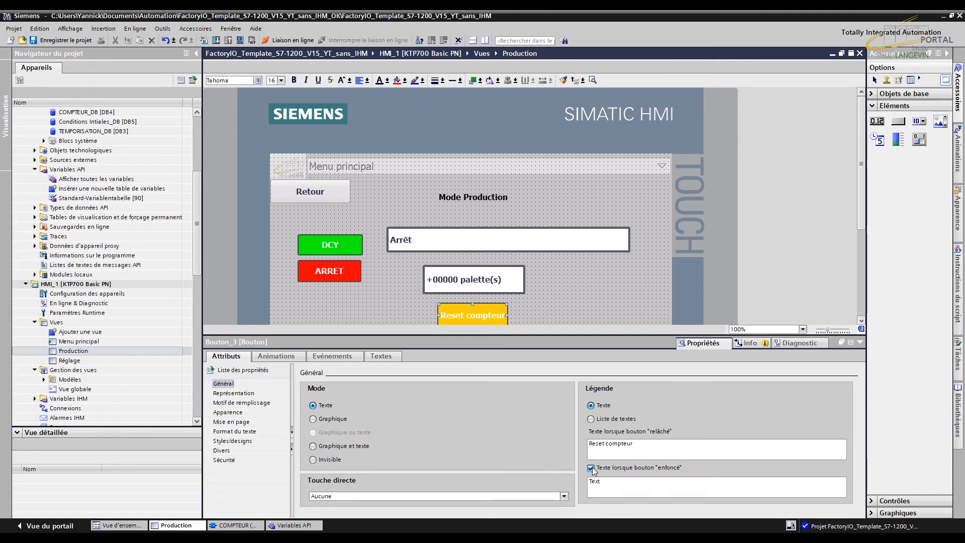
pyautogui.moveTo(602, 484); pyautogui.dragTo(583, 486)
pyautogui.write('Reset OK')
pyautogui.click(679, 426)
pyautogui.click(614, 307)
pyautogui.moveTo(602, 336); pyautogui.dragTo(601, 344)
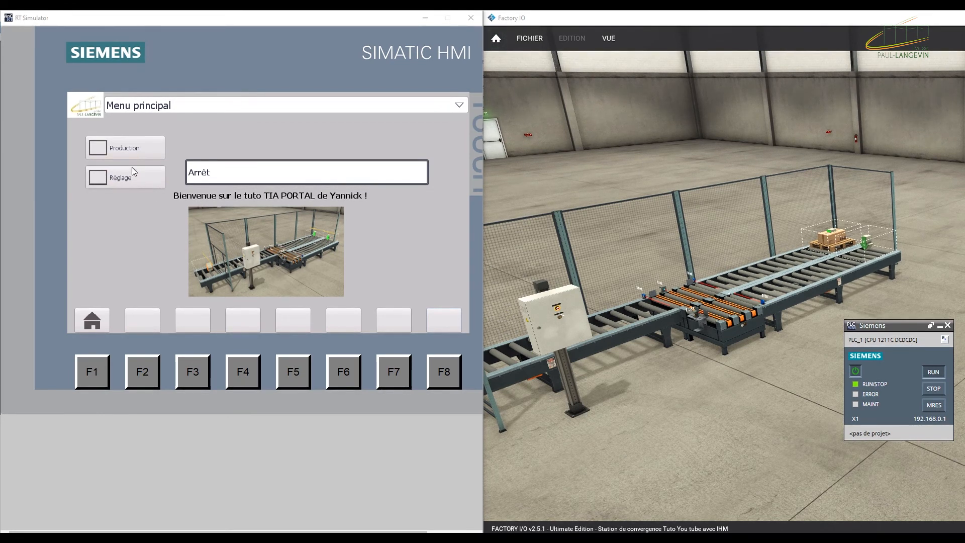
# - Switch to RT Simulator, go to the HMI's Production view and start the production cycle with DCY
pyautogui.click(126, 152)
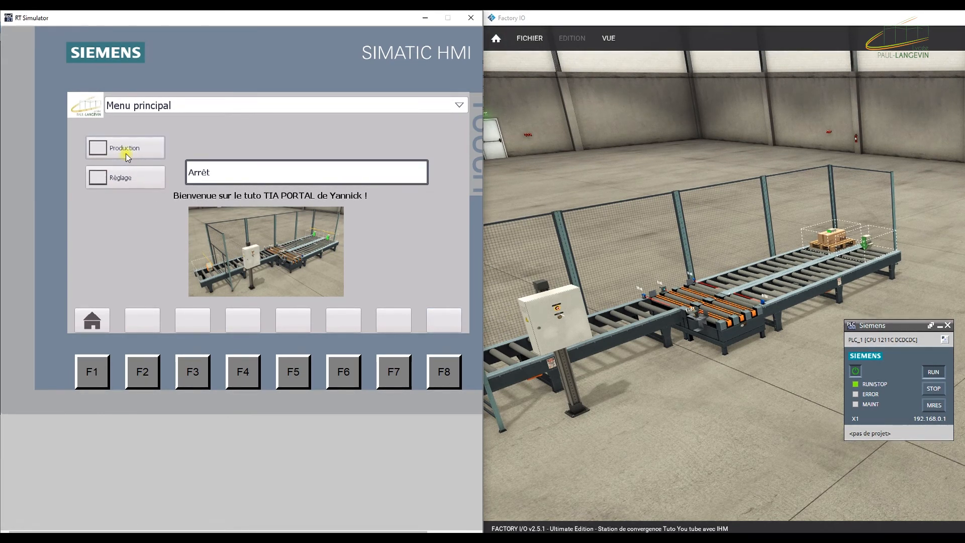
pyautogui.click(126, 184)
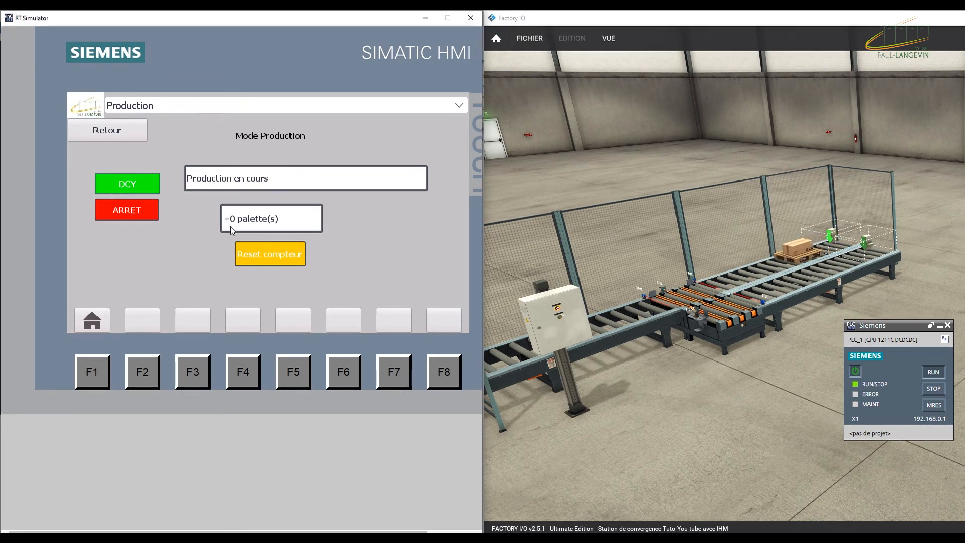
# - In Factory IO, show all tags, force "Nouvelle caisse convoyeur B" on, and hide the tags again
pyautogui.click(541, 39)
pyautogui.click(608, 38)
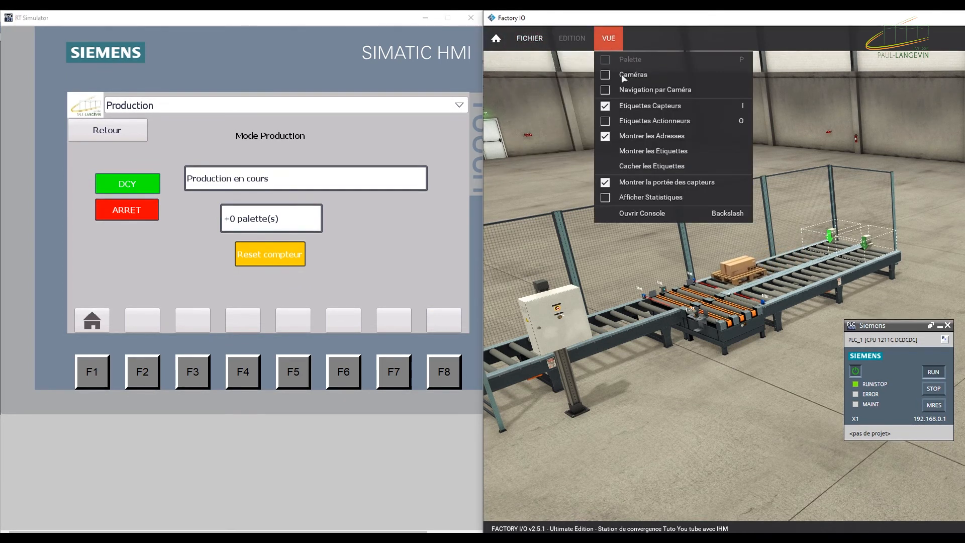
pyautogui.click(631, 152)
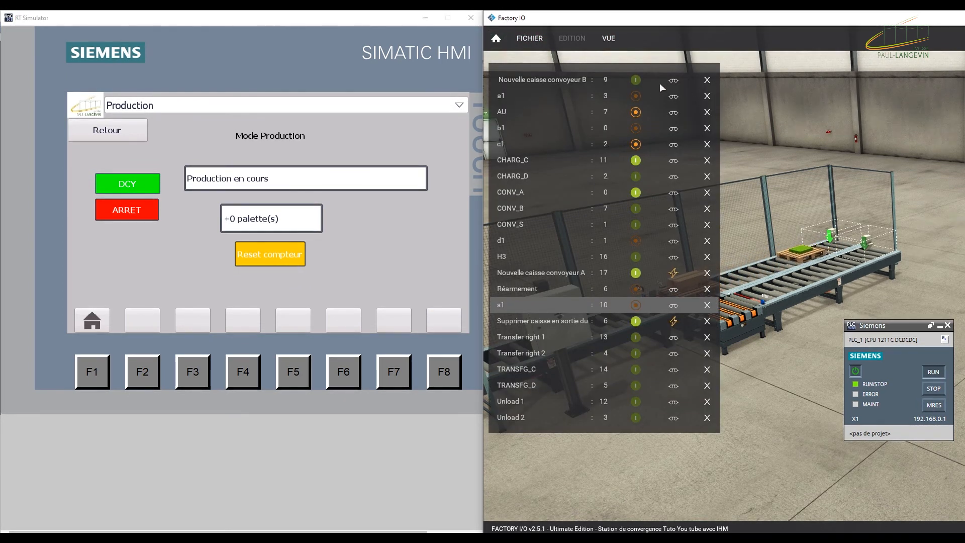
pyautogui.click(673, 80)
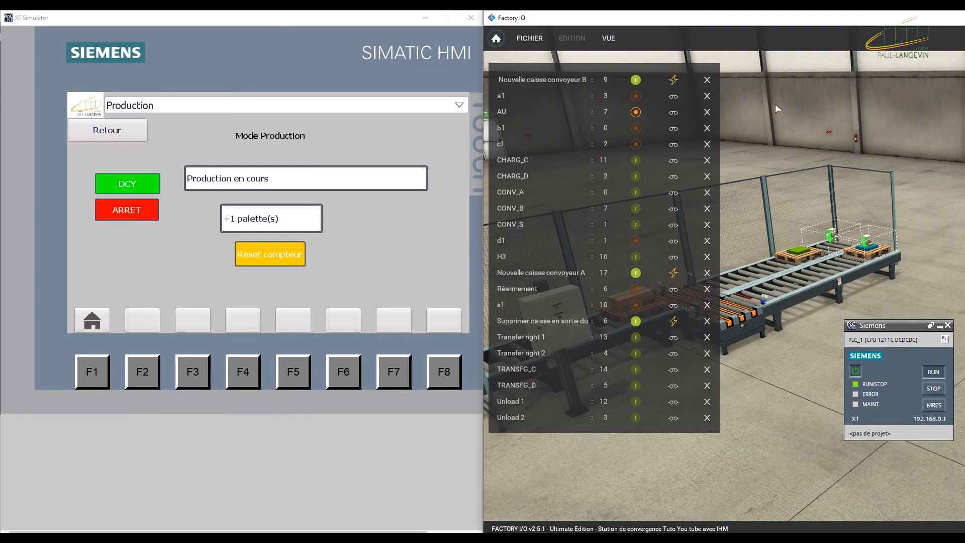
pyautogui.click(610, 42)
pyautogui.click(632, 168)
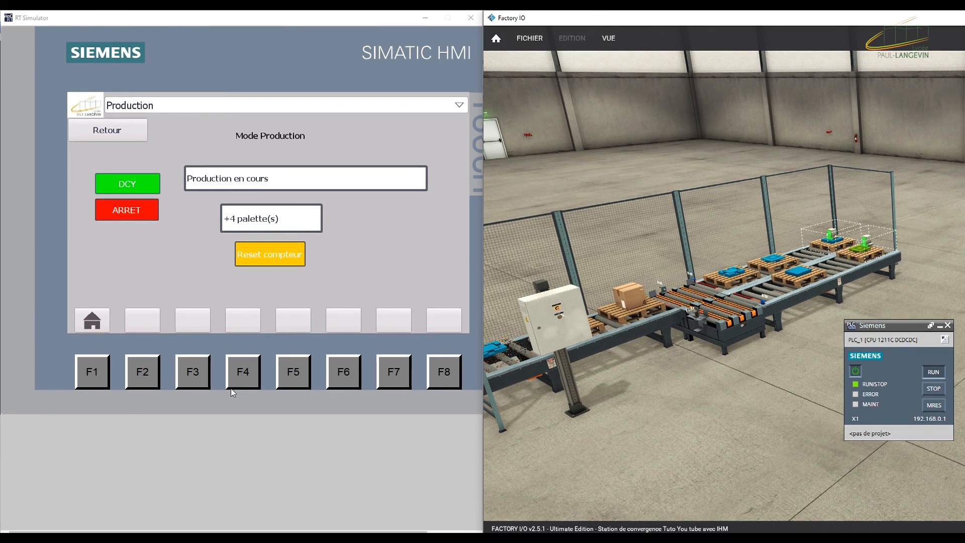
# - Test the pallet counter reset in the simulated HMI with the Reset compteur button
pyautogui.click(279, 256)
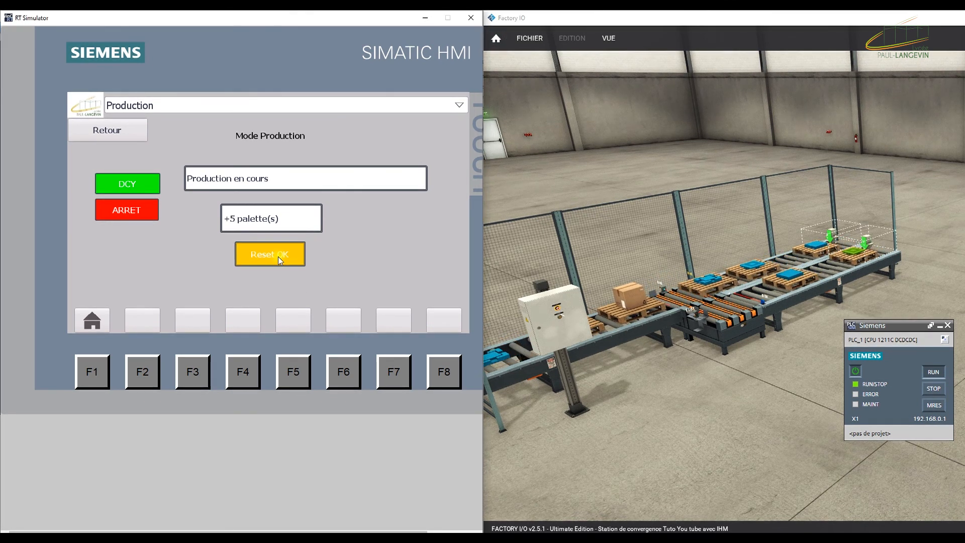